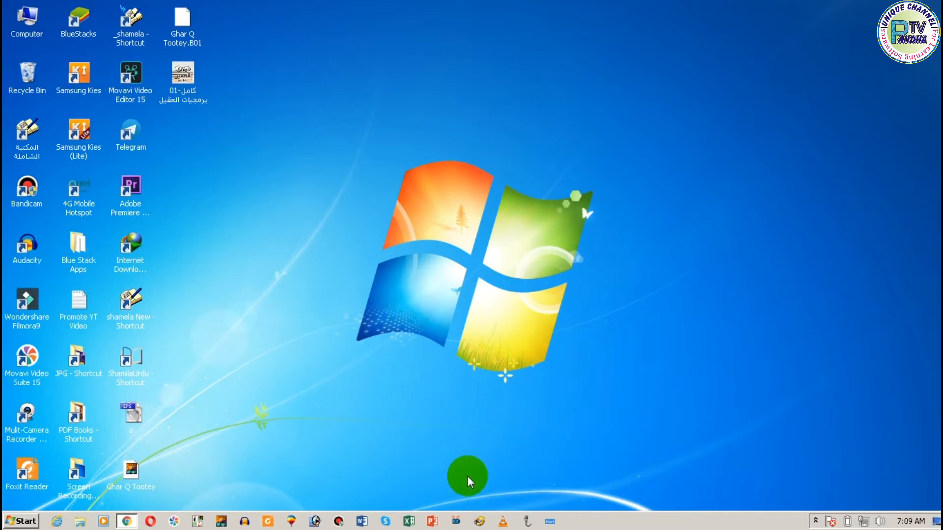
Launch Movavi Video Suite, dismiss the update notice and open the existing project Pandha TV Projects.
{"action": "left_click", "coordinate": [456, 521]}
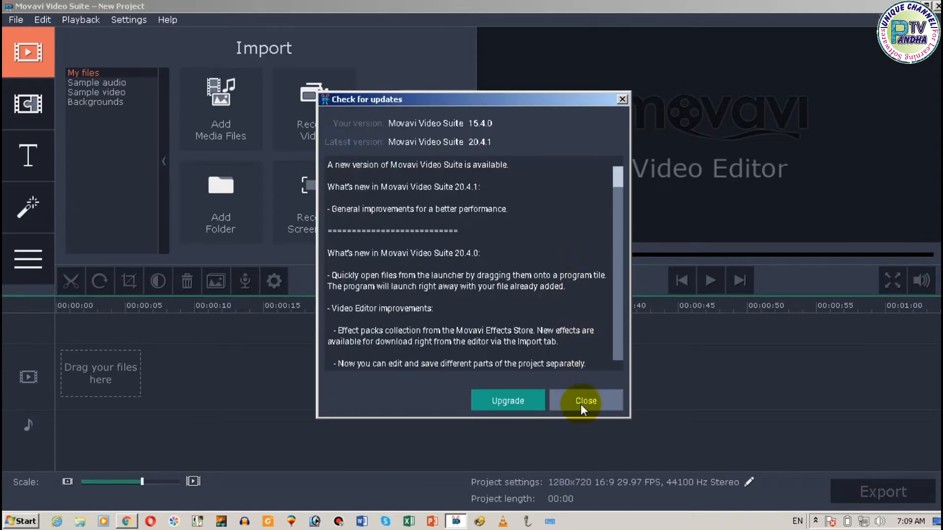
{"action": "left_click", "coordinate": [580, 404]}
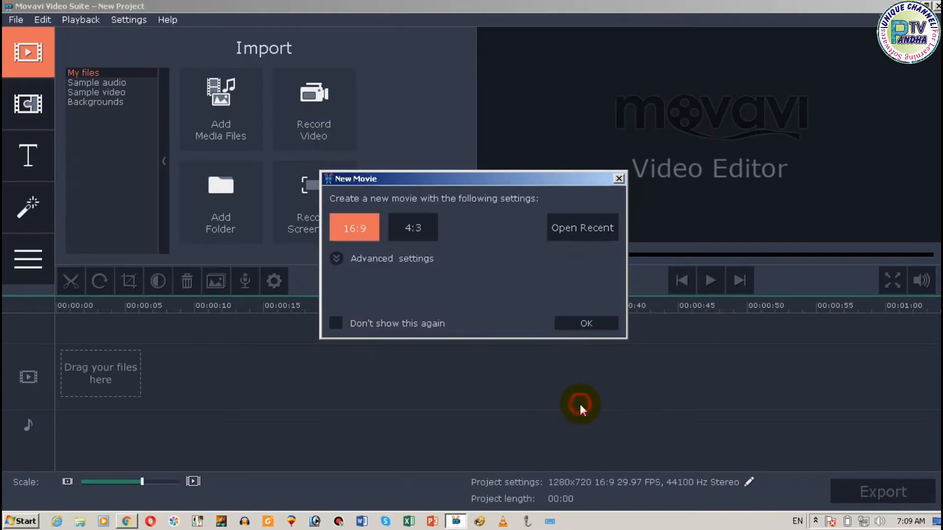
{"action": "left_click", "coordinate": [579, 238]}
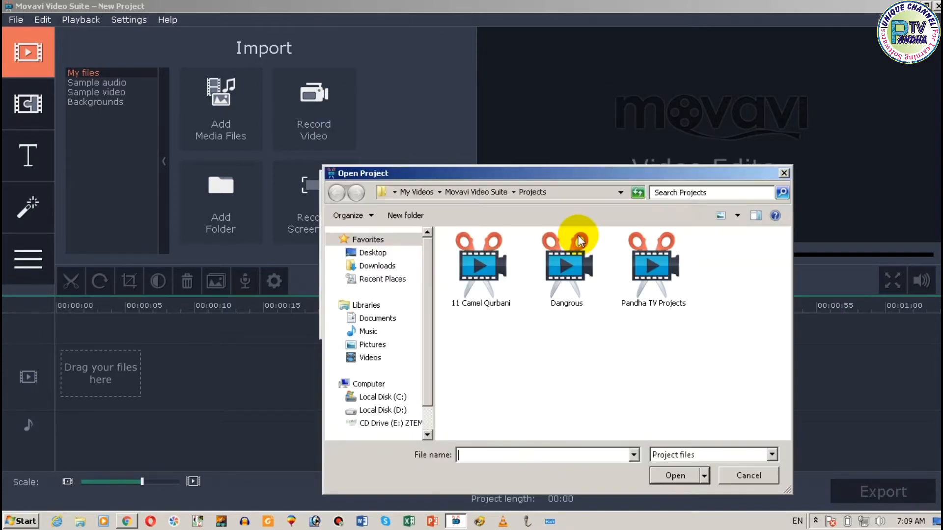
{"action": "left_click", "coordinate": [656, 270]}
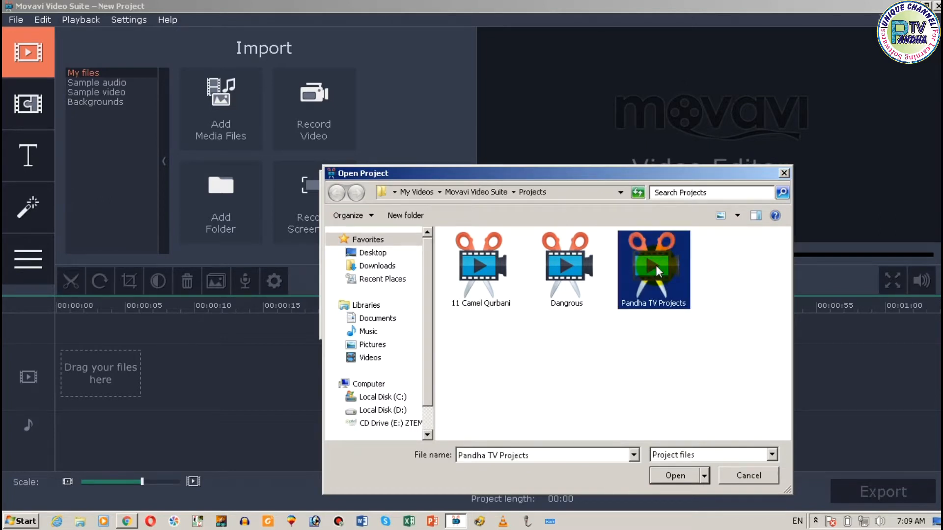
{"action": "left_click", "coordinate": [669, 477]}
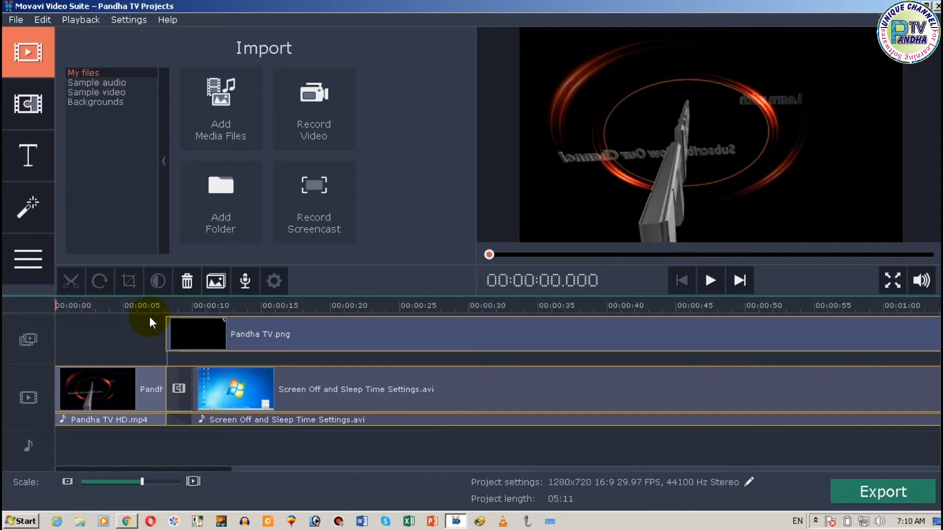
Delete all existing clips from the project's timeline.
{"action": "left_click", "coordinate": [144, 345]}
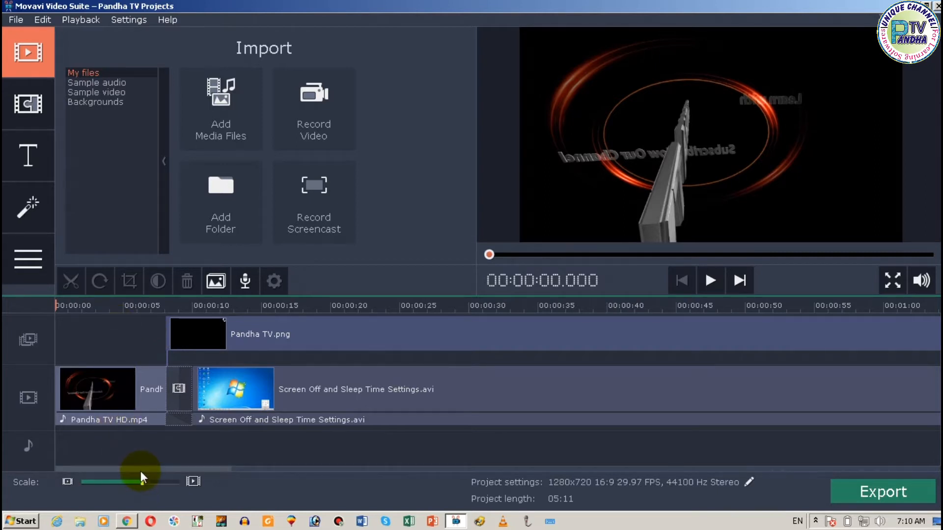
{"action": "left_click_drag", "start_coordinate": [139, 470], "coordinate": [116, 405]}
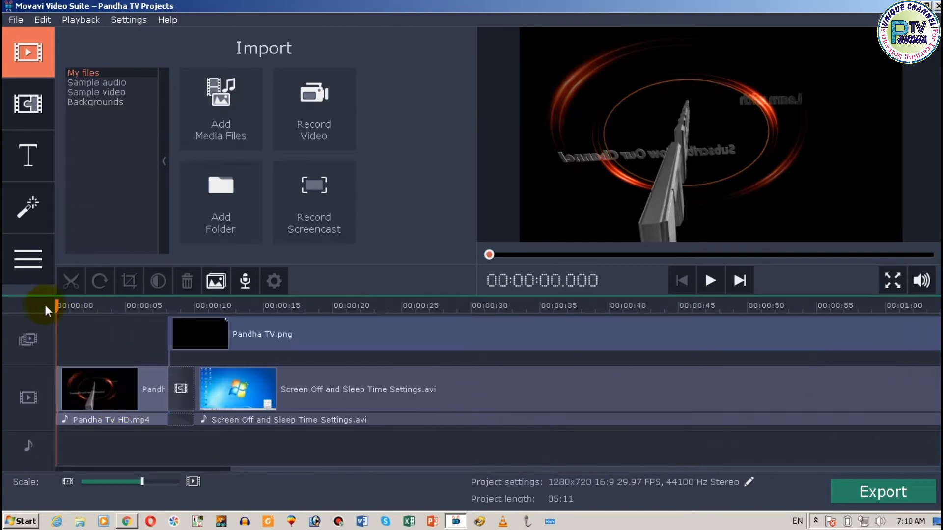
{"action": "left_click_drag", "start_coordinate": [55, 305], "coordinate": [277, 328]}
{"action": "left_click", "coordinate": [277, 324]}
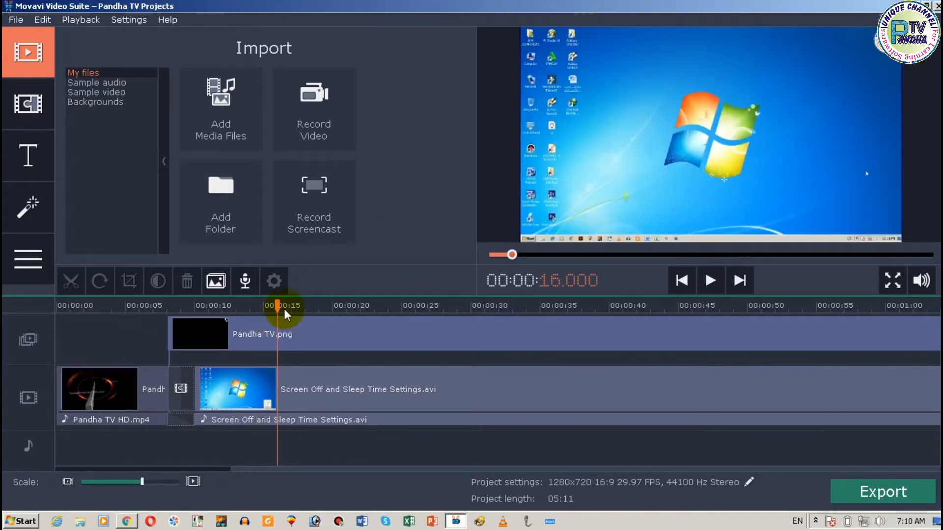
{"action": "left_click_drag", "start_coordinate": [276, 307], "coordinate": [28, 343]}
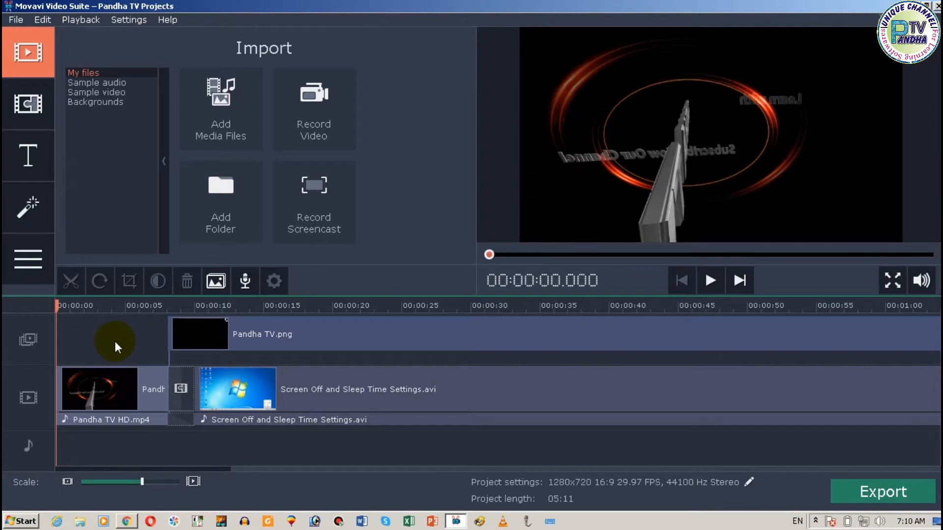
{"action": "key", "text": "ctrl+a"}
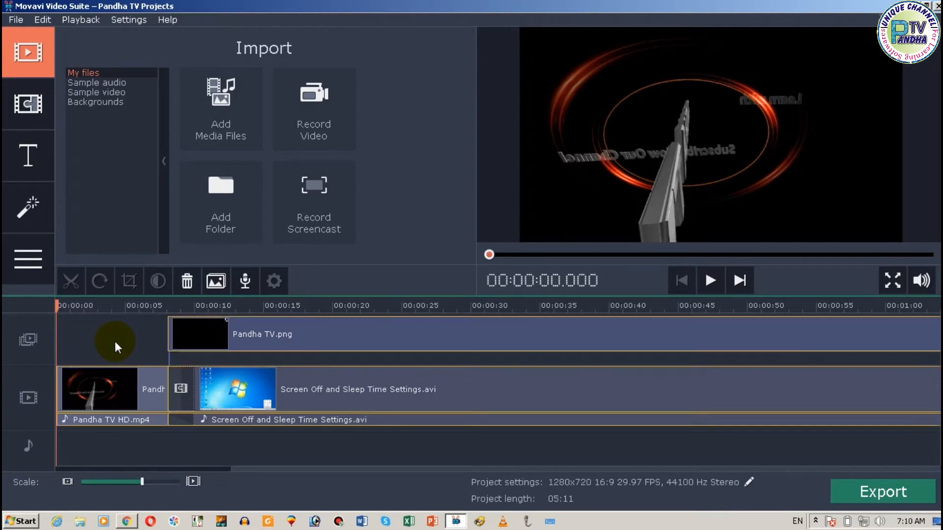
{"action": "key", "text": "Delete"}
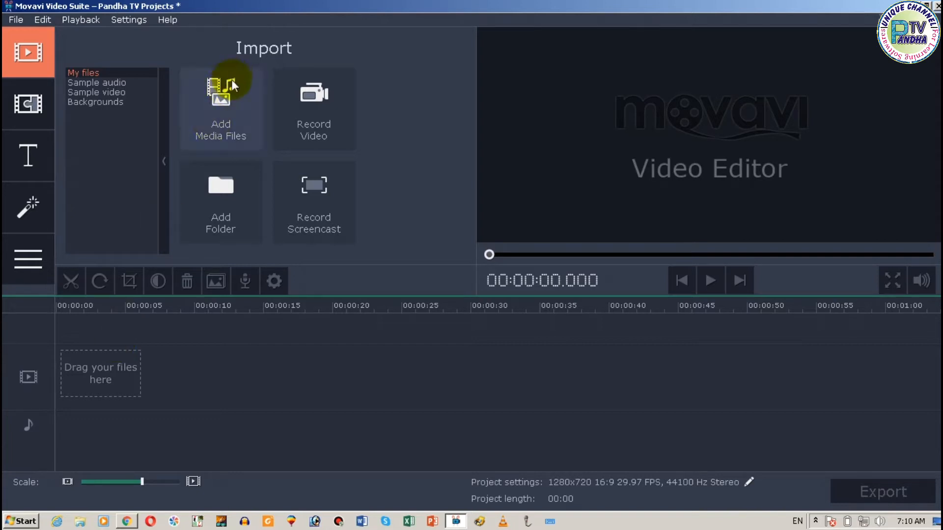
Import the intro video Pandha TV HD from the Pandha TV folder on Local Disk (D:) into the timeline.
{"action": "left_click", "coordinate": [227, 93]}
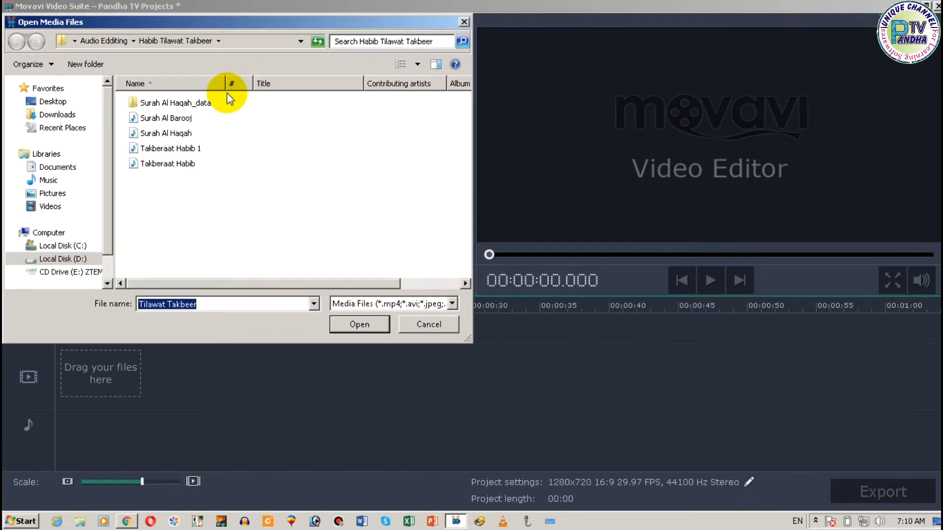
{"action": "left_click", "coordinate": [78, 258]}
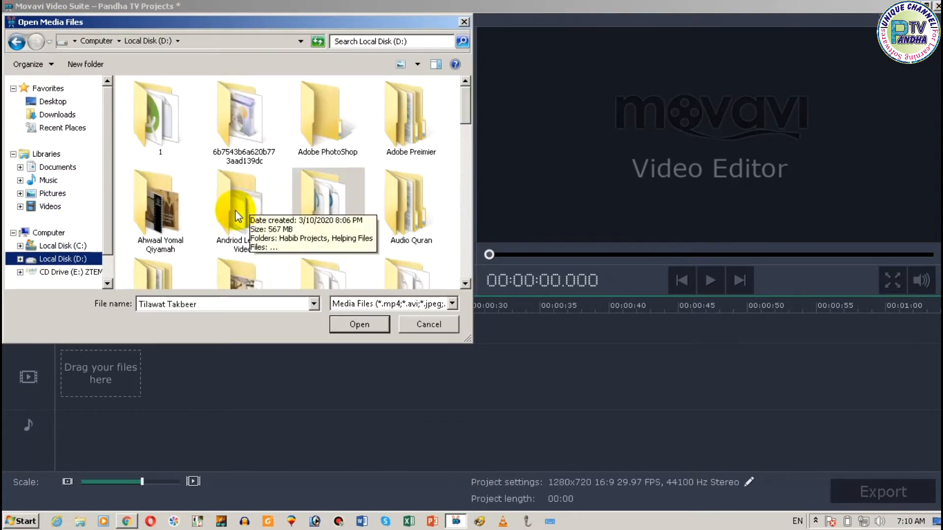
{"action": "left_click", "coordinate": [237, 216]}
{"action": "scroll", "coordinate": [238, 216], "scroll_direction": "down", "scroll_amount": 5}
{"action": "left_click", "coordinate": [414, 104]}
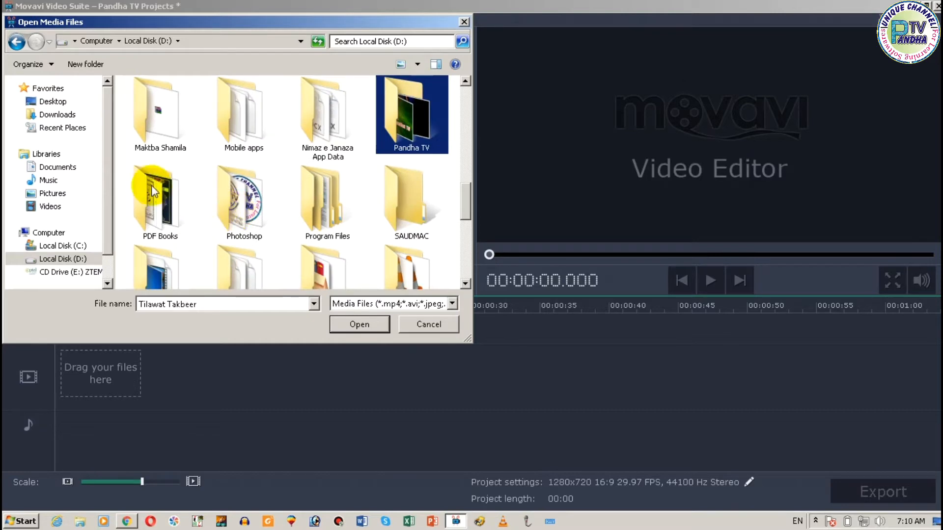
{"action": "double_click", "coordinate": [411, 110]}
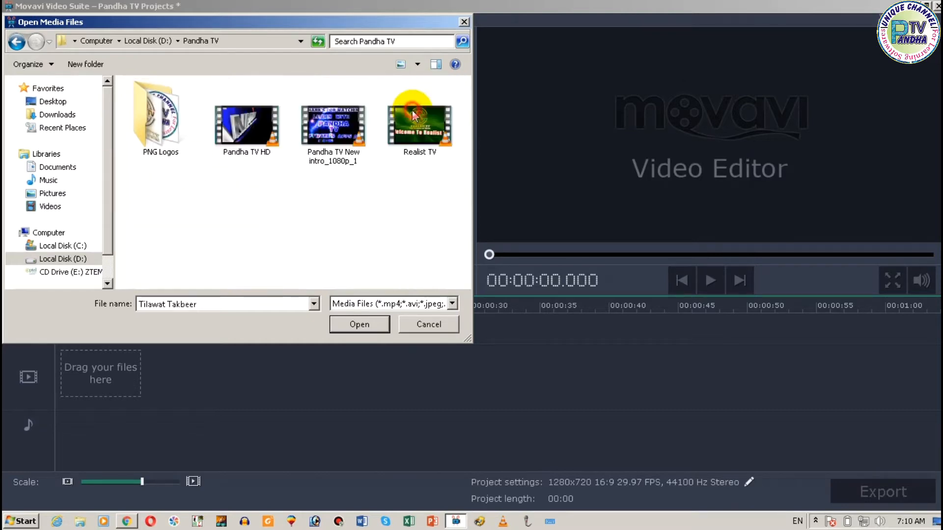
{"action": "left_click", "coordinate": [255, 132]}
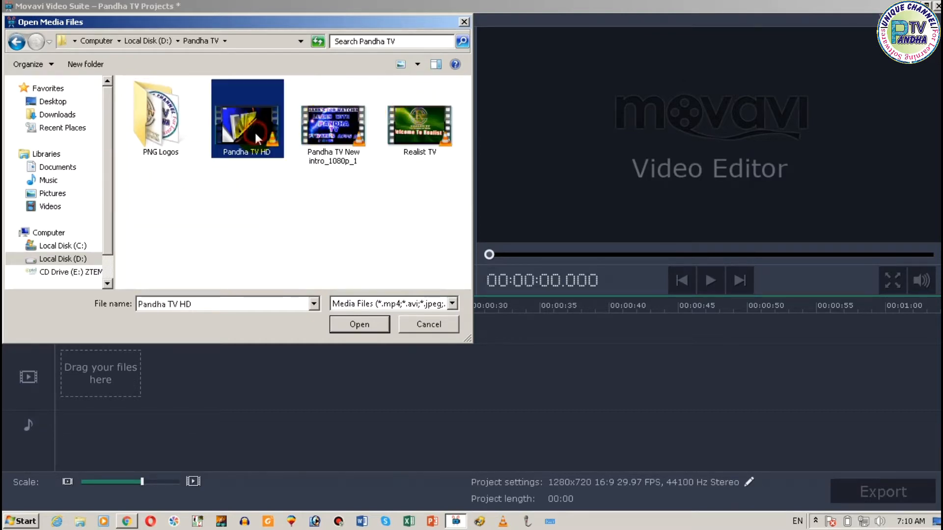
{"action": "left_click", "coordinate": [354, 324]}
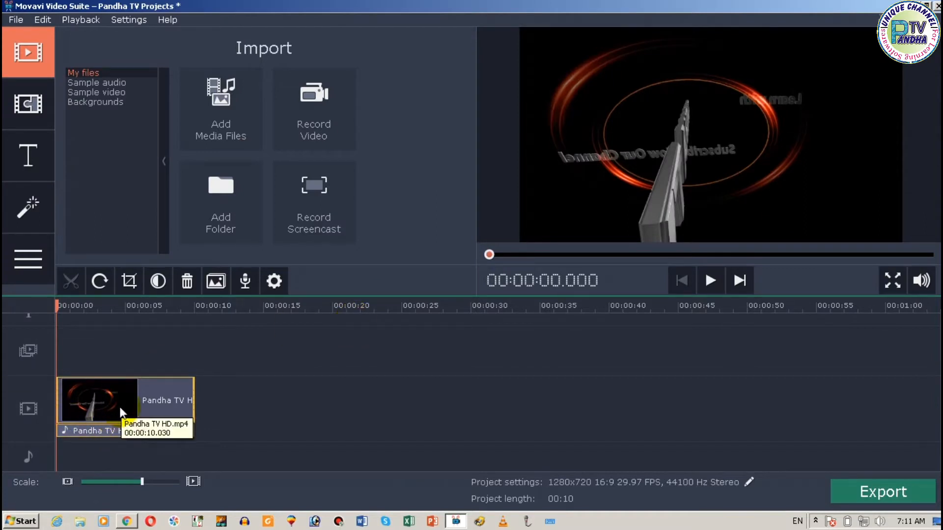
Set the Pandha TV HD clip's speed to 148% and play it from the start.
{"action": "left_click", "coordinate": [64, 321]}
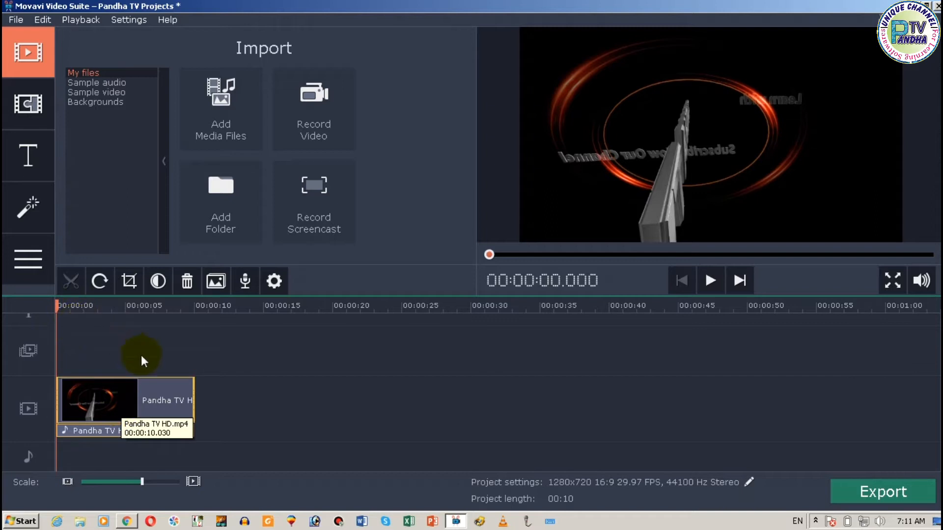
{"action": "double_click", "coordinate": [105, 388]}
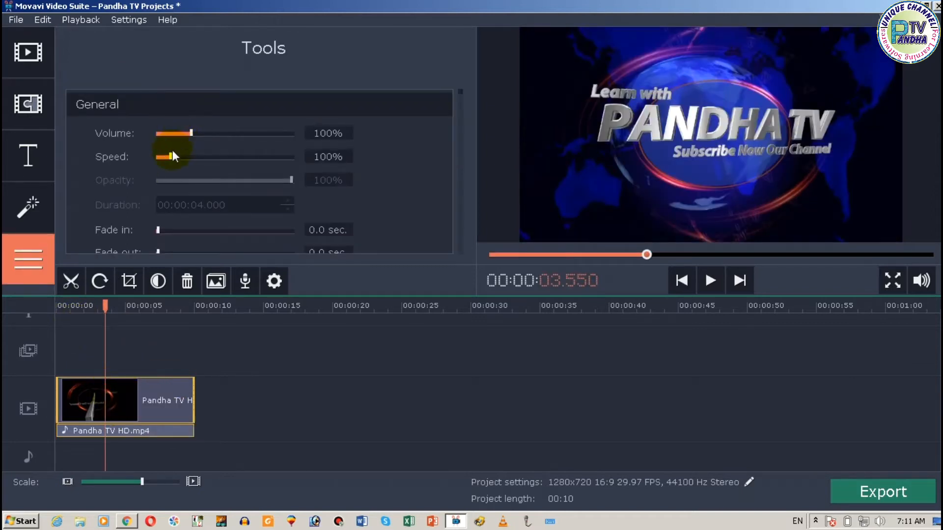
{"action": "left_click_drag", "start_coordinate": [170, 154], "coordinate": [181, 156]}
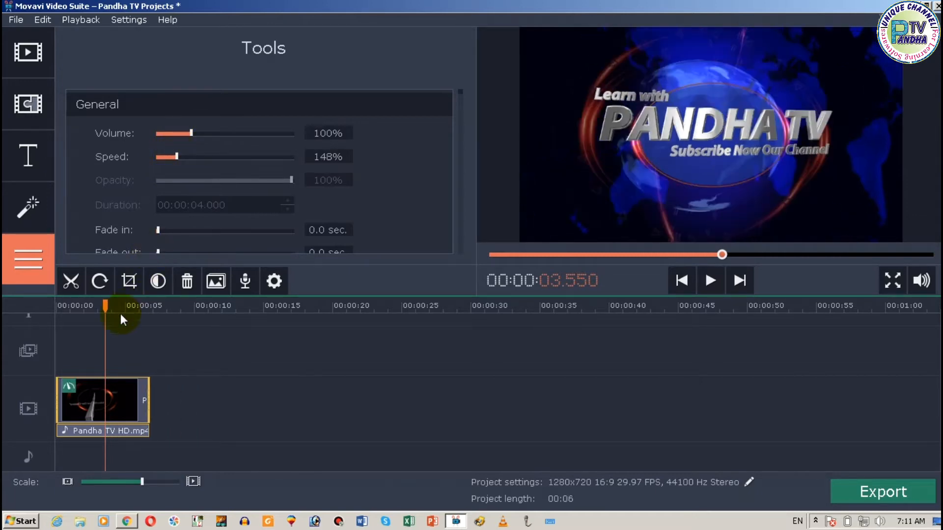
{"action": "left_click_drag", "start_coordinate": [105, 305], "coordinate": [29, 310]}
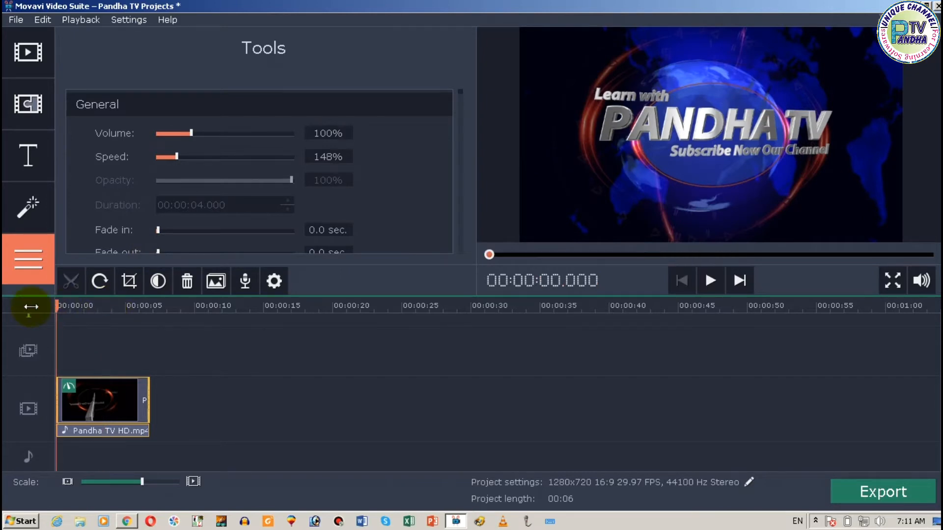
{"action": "key", "text": "space"}
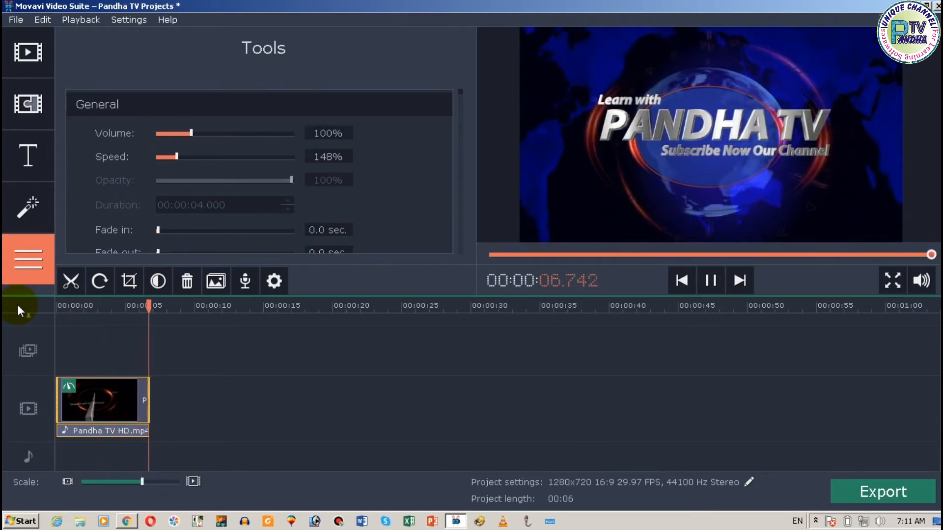
{"action": "left_click", "coordinate": [163, 380]}
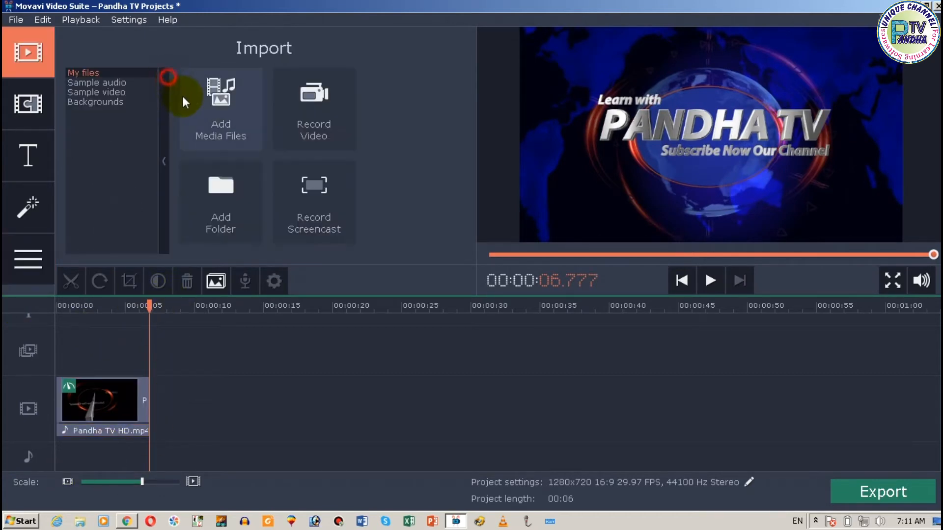
{"action": "left_click", "coordinate": [201, 100]}
{"action": "left_click", "coordinate": [63, 258]}
{"action": "scroll", "coordinate": [215, 199], "scroll_direction": "down", "scroll_amount": 3}
{"action": "double_click", "coordinate": [188, 192]}
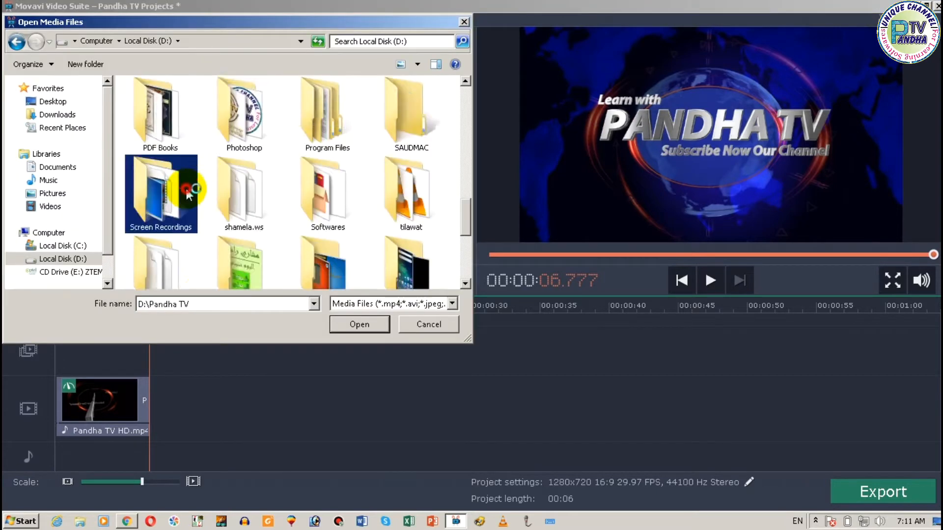
{"action": "double_click", "coordinate": [160, 120]}
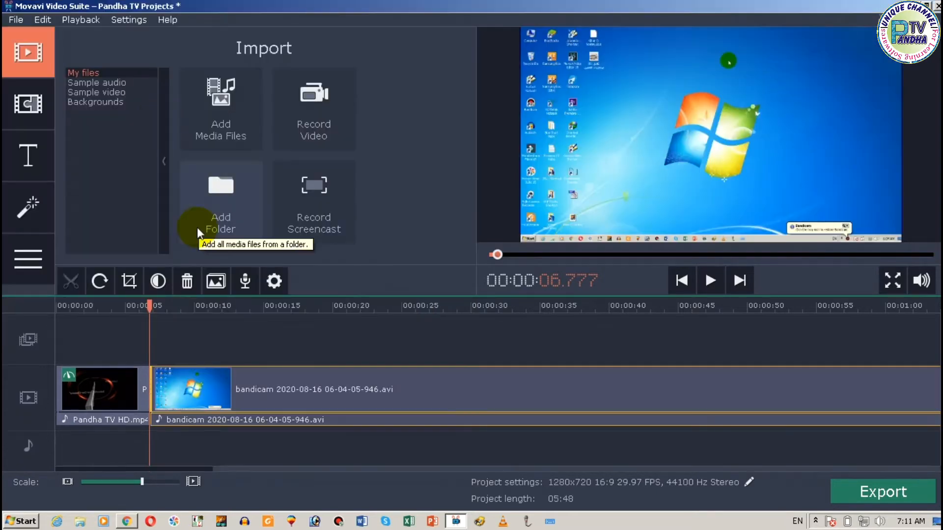
{"action": "key", "text": "space"}
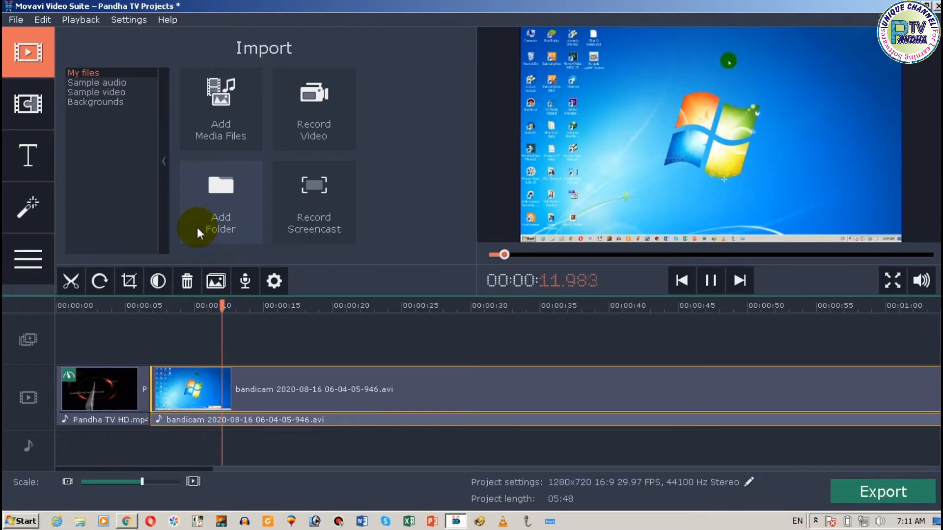
{"action": "key", "text": "space"}
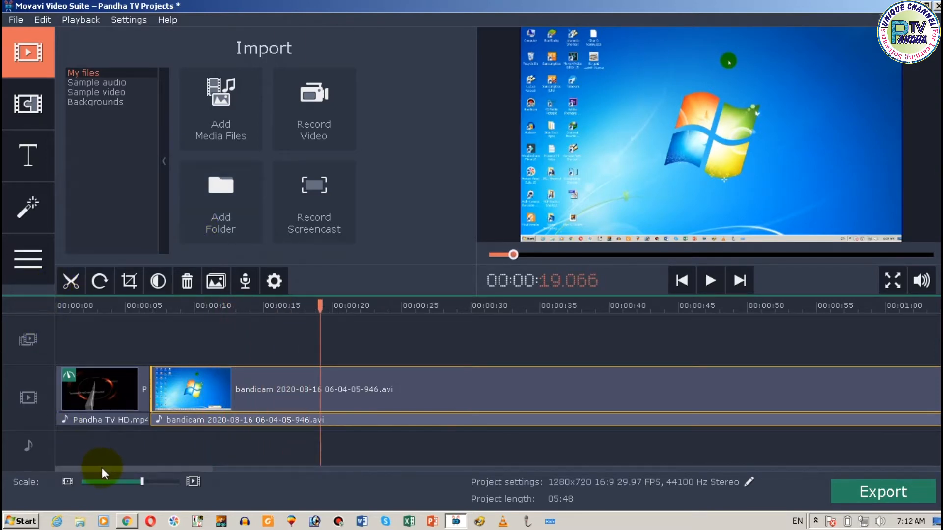
Add Pandha TV New intro_1080p_1 from the Pandha TV folder at the end of the timeline and preview its beginning.
{"action": "left_click_drag", "start_coordinate": [119, 467], "coordinate": [847, 410]}
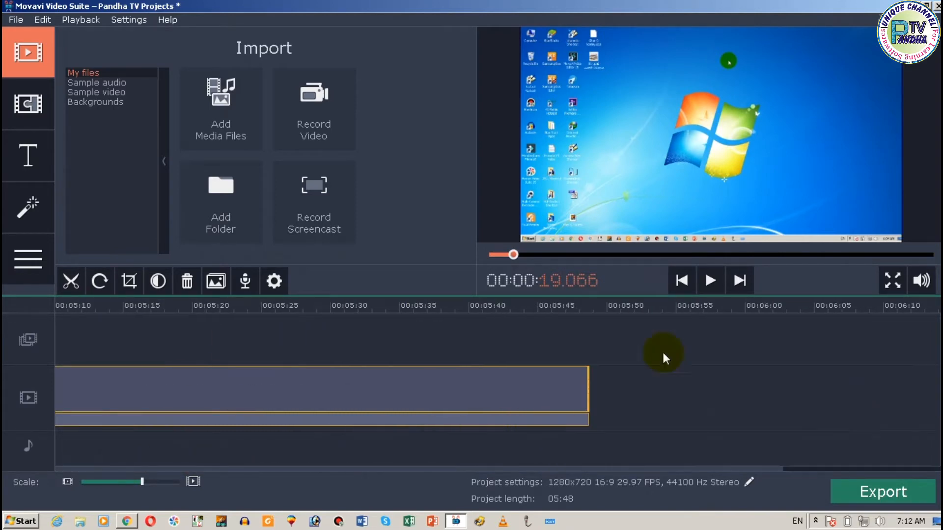
{"action": "left_click", "coordinate": [219, 103]}
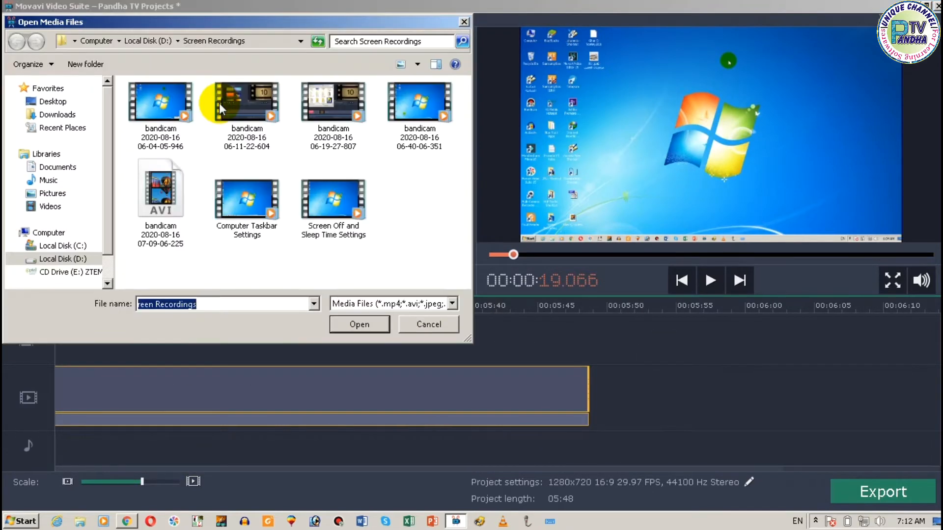
{"action": "left_click", "coordinate": [149, 40]}
{"action": "double_click", "coordinate": [411, 98]}
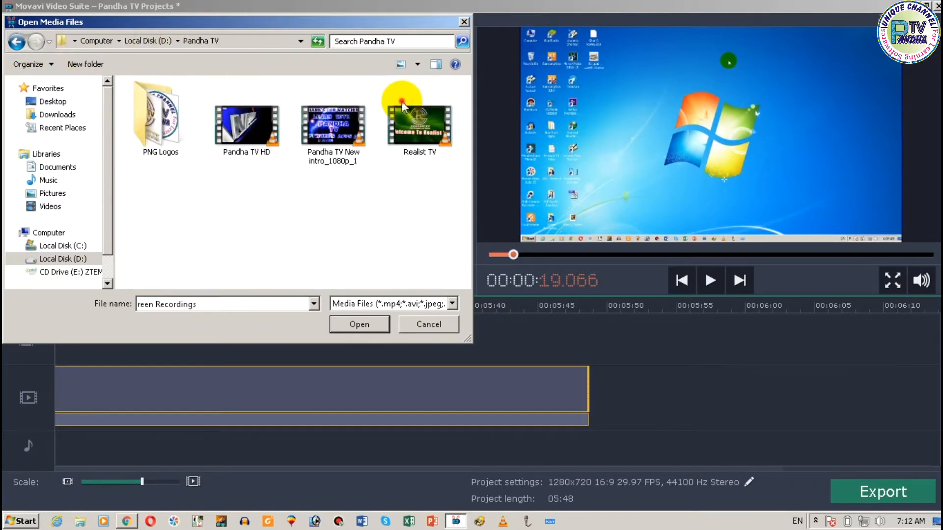
{"action": "left_click", "coordinate": [343, 126]}
{"action": "double_click", "coordinate": [343, 125]}
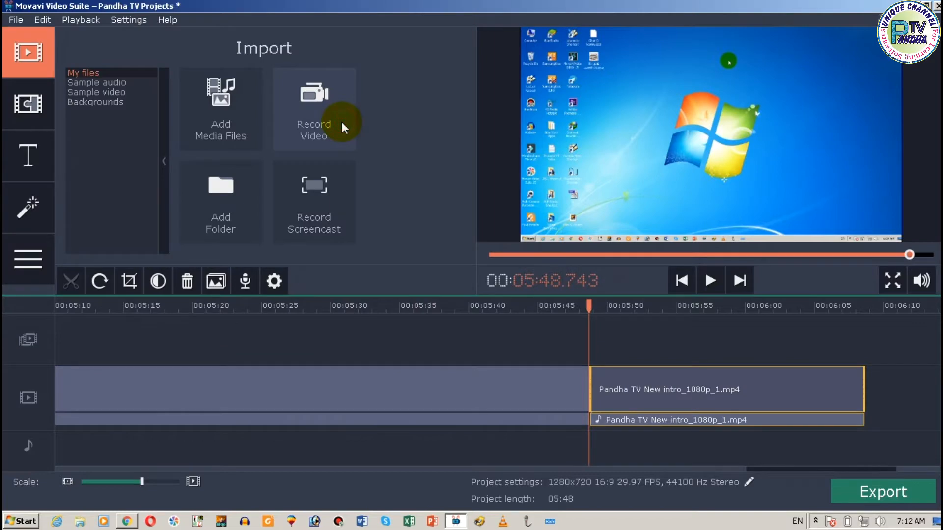
{"action": "key", "text": "space"}
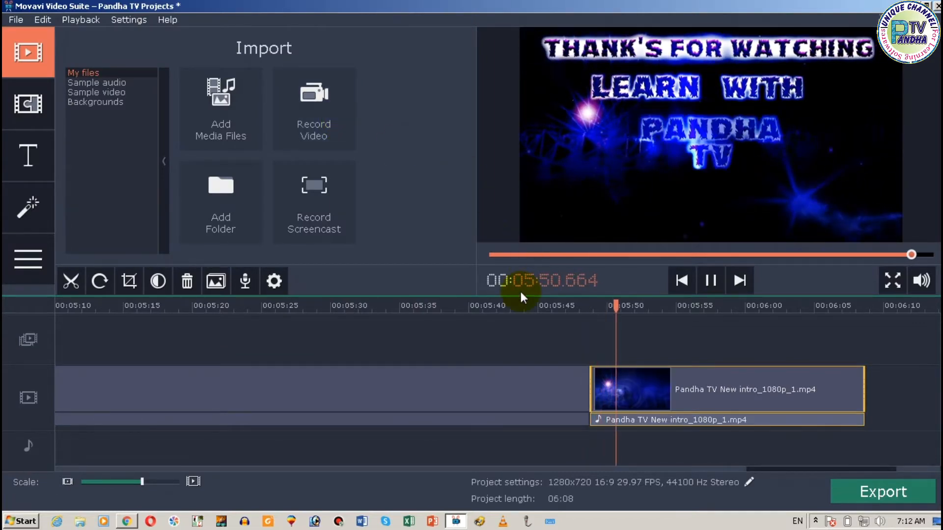
{"action": "key", "text": "space"}
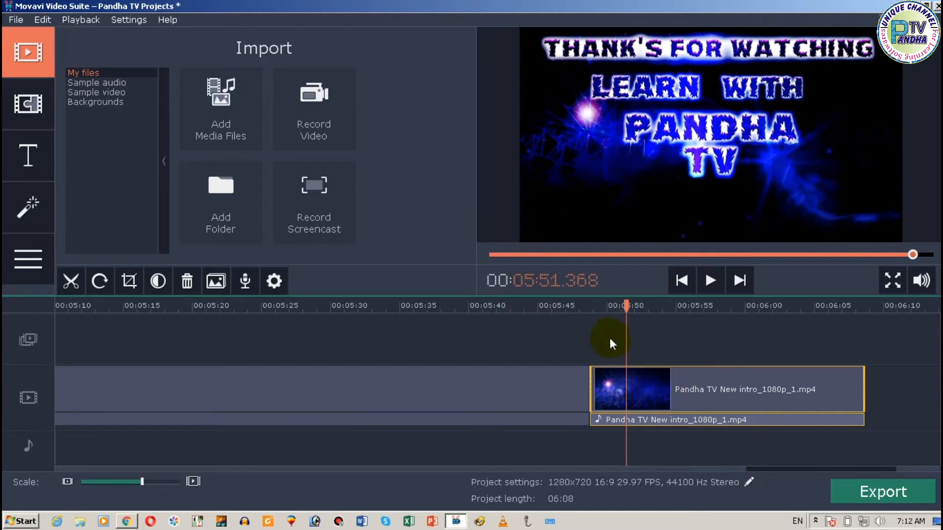
Import the Pandha TV 1 logo from the PNG Logos folder inside Pandha TV into the timeline.
{"action": "left_click_drag", "start_coordinate": [627, 308], "coordinate": [455, 341]}
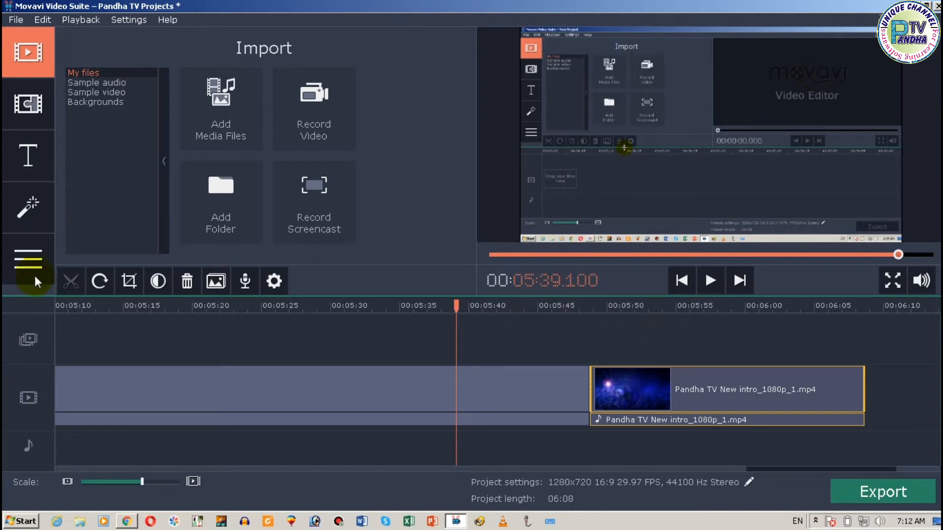
{"action": "left_click", "coordinate": [221, 91]}
{"action": "double_click", "coordinate": [172, 129]}
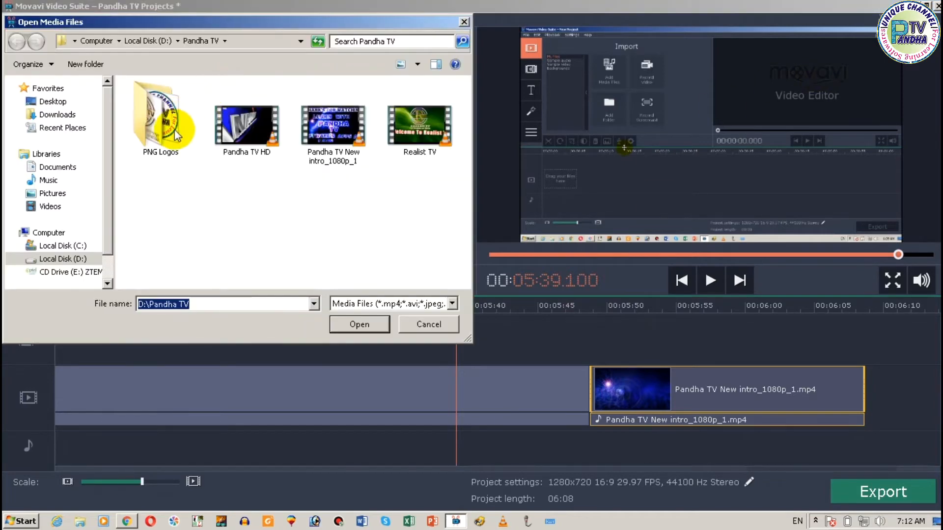
{"action": "left_click", "coordinate": [329, 118]}
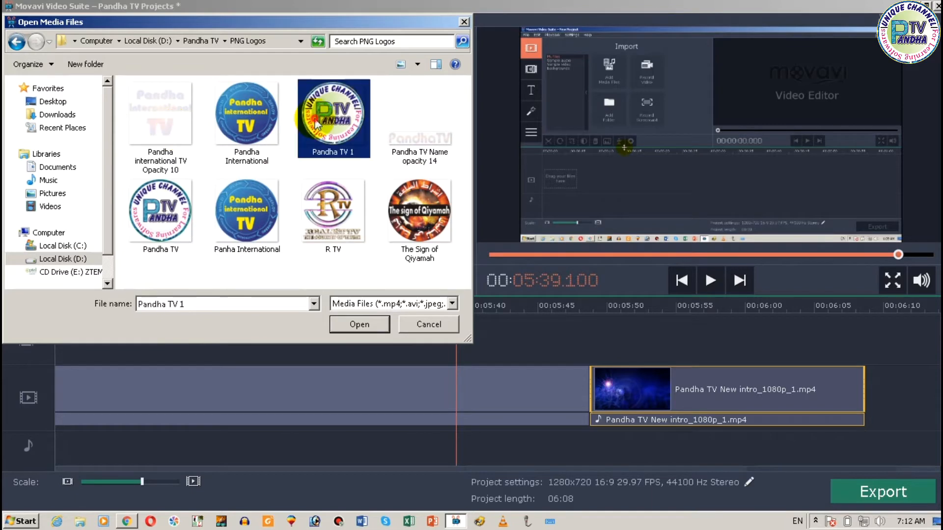
{"action": "left_click", "coordinate": [164, 231]}
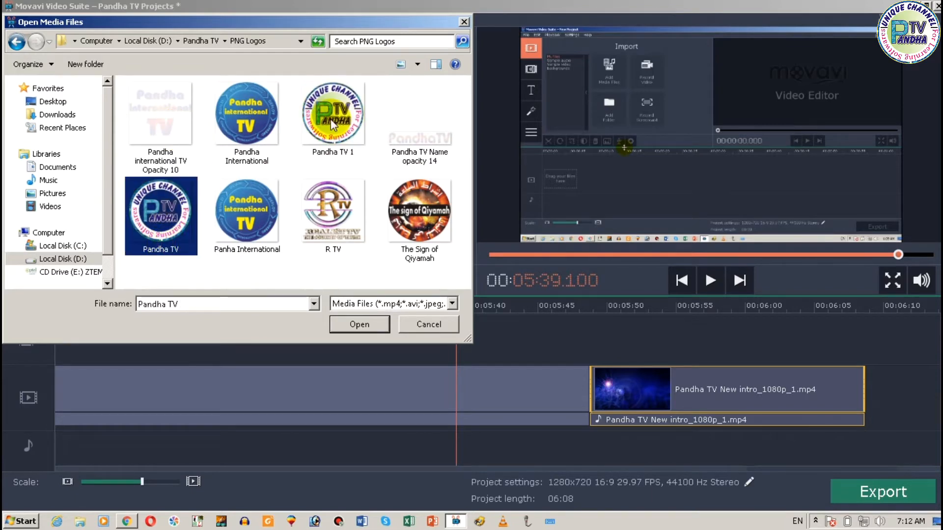
{"action": "double_click", "coordinate": [331, 119]}
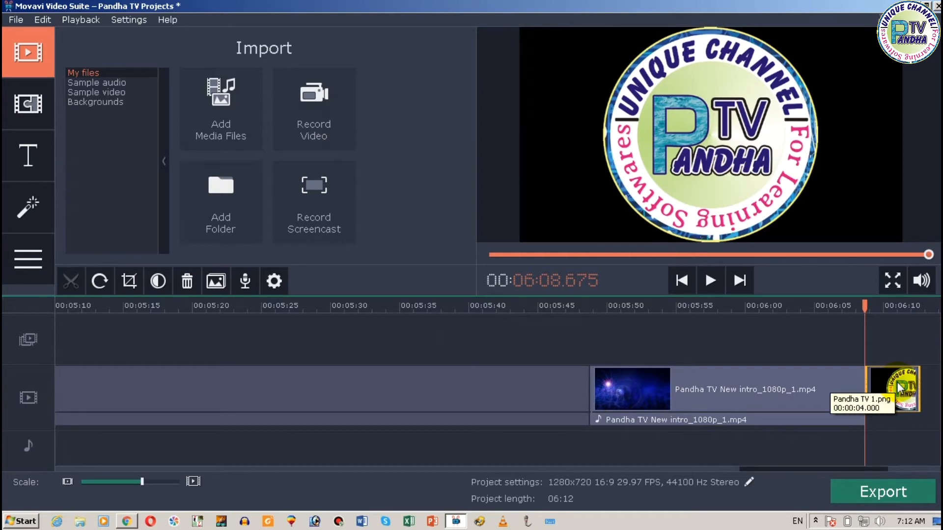
Move the Pandha TV 1 logo onto the overlay track and extend it to the end of the screen recording.
{"action": "left_click_drag", "start_coordinate": [900, 388], "coordinate": [118, 347]}
{"action": "left_click", "coordinate": [68, 482]}
{"action": "left_click", "coordinate": [70, 481]}
{"action": "left_click", "coordinate": [70, 481]}
{"action": "left_click_drag", "start_coordinate": [491, 338], "coordinate": [636, 333]}
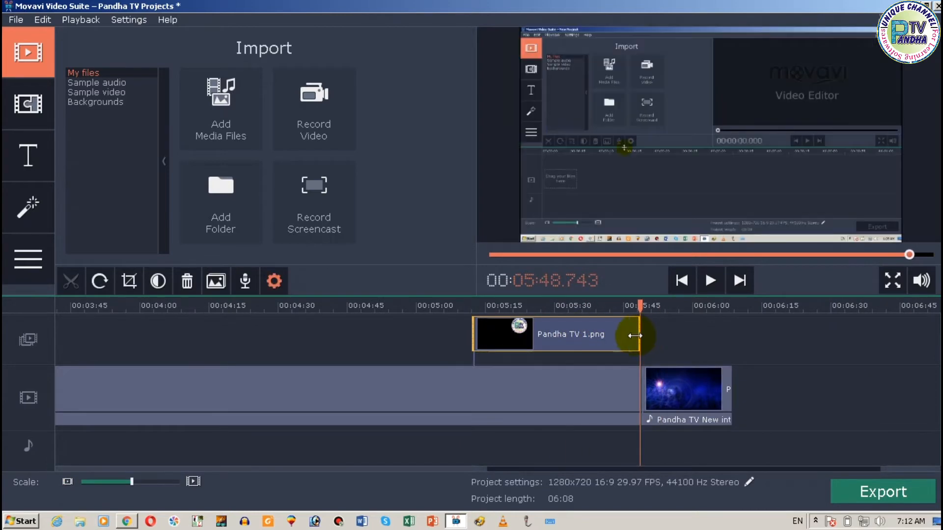
Shift the logo overlay to the start of the bandicam clip and stretch it to that clip's end.
{"action": "left_click", "coordinate": [67, 482]}
{"action": "left_click_drag", "start_coordinate": [513, 331], "coordinate": [96, 320]}
{"action": "left_click_drag", "start_coordinate": [97, 321], "coordinate": [127, 355]}
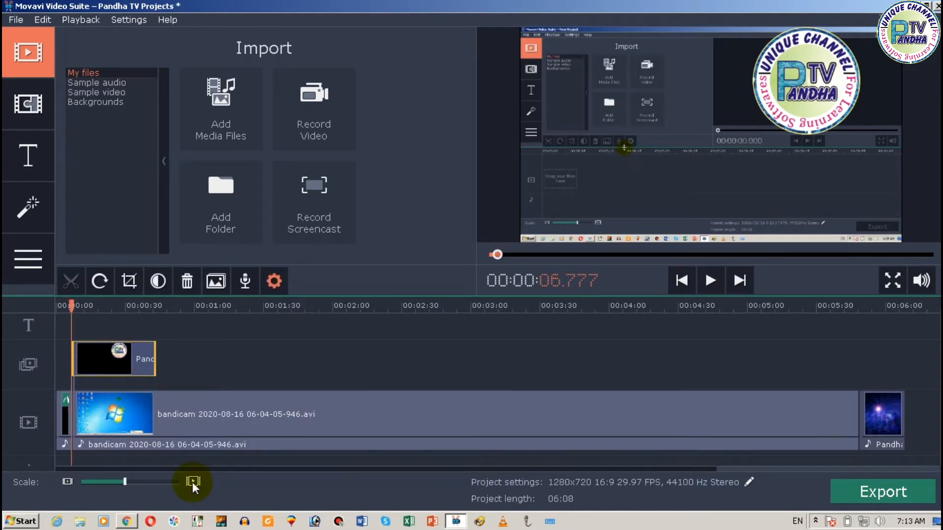
{"action": "left_click_drag", "start_coordinate": [154, 358], "coordinate": [858, 345]}
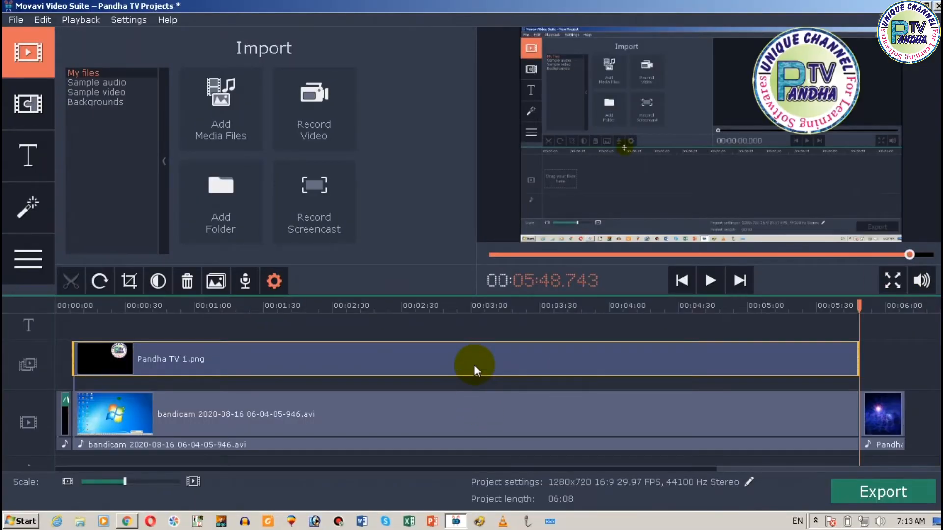
Shrink the picture-in-picture logo, place it in the upper-right corner of the video frame and apply the layout.
{"action": "double_click", "coordinate": [473, 365]}
{"action": "left_click_drag", "start_coordinate": [709, 158], "coordinate": [809, 131]}
{"action": "left_click_drag", "start_coordinate": [841, 94], "coordinate": [847, 87]}
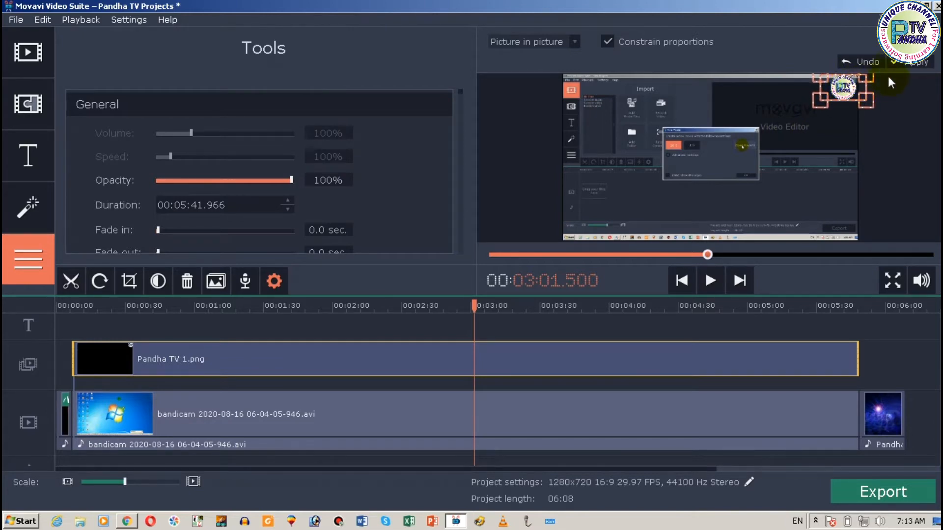
{"action": "left_click", "coordinate": [894, 63]}
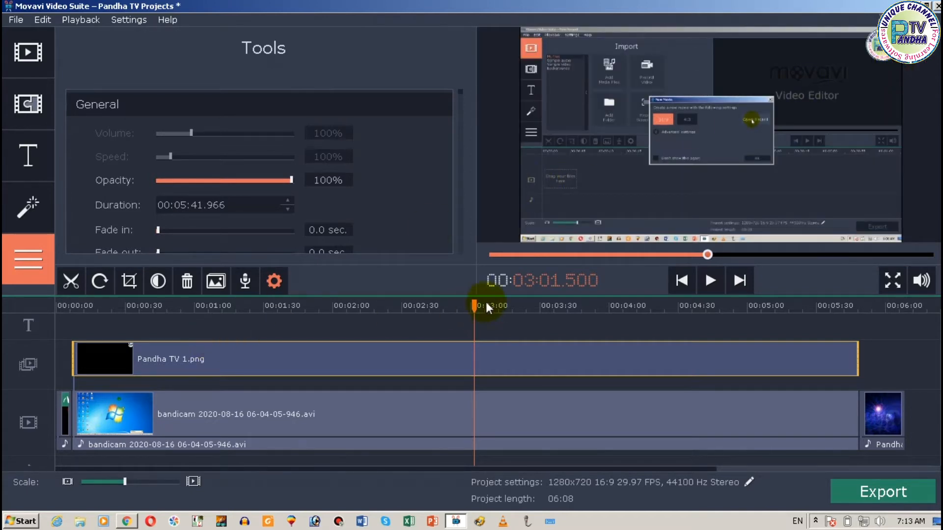
Preview the logo overlay in full screen, then return the playhead to the start of the screen recording.
{"action": "key", "text": "space"}
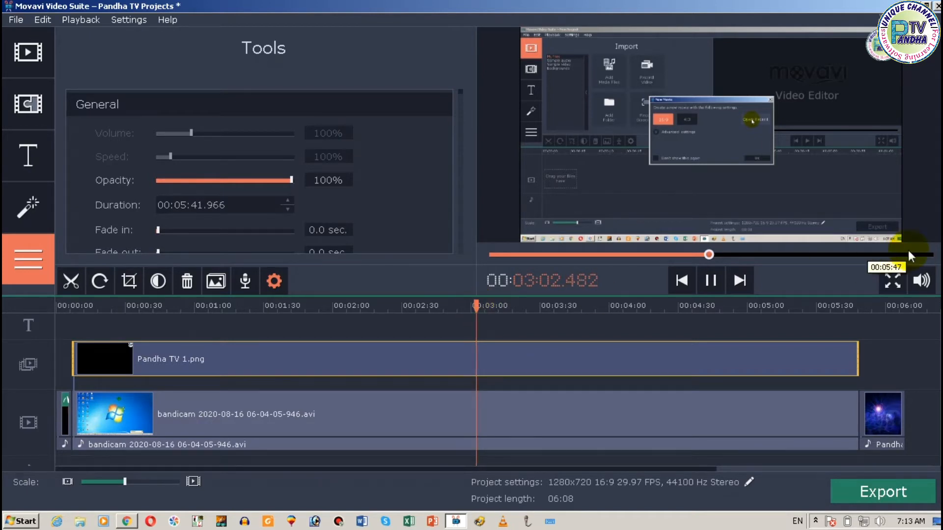
{"action": "left_click", "coordinate": [882, 276]}
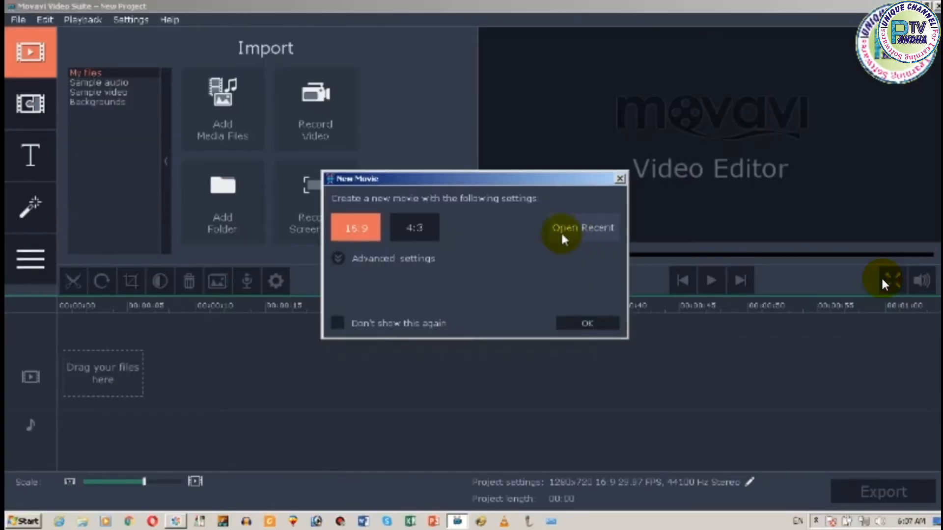
{"action": "left_click", "coordinate": [881, 281]}
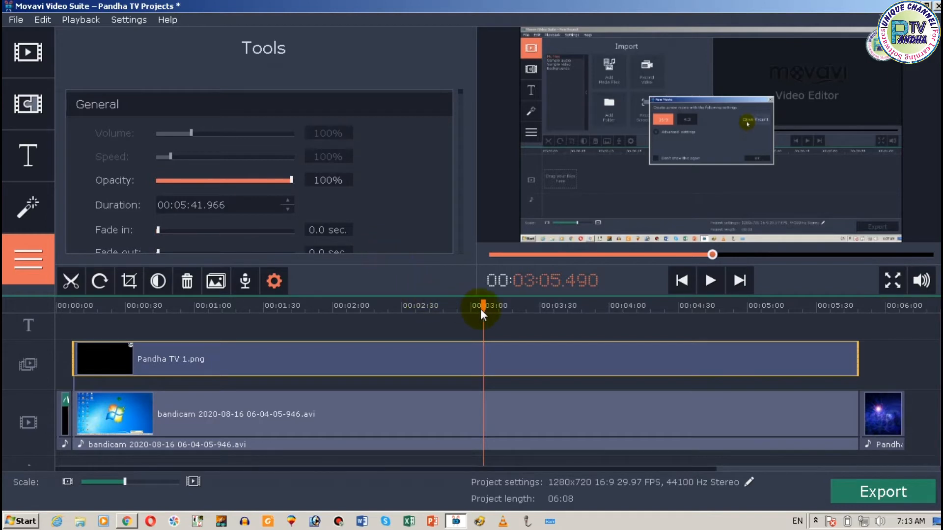
{"action": "left_click_drag", "start_coordinate": [481, 308], "coordinate": [75, 305]}
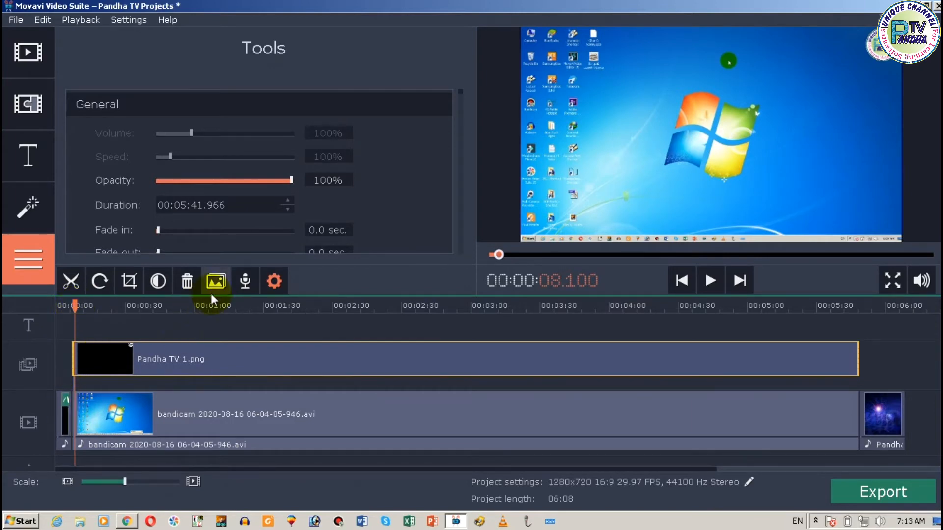
Add the Warp transition Spiral ↖ between the intro and the recording, and Twist ↑ between the recording and the closing clip.
{"action": "left_click", "coordinate": [123, 429]}
{"action": "left_click", "coordinate": [28, 104]}
{"action": "left_click", "coordinate": [99, 133]}
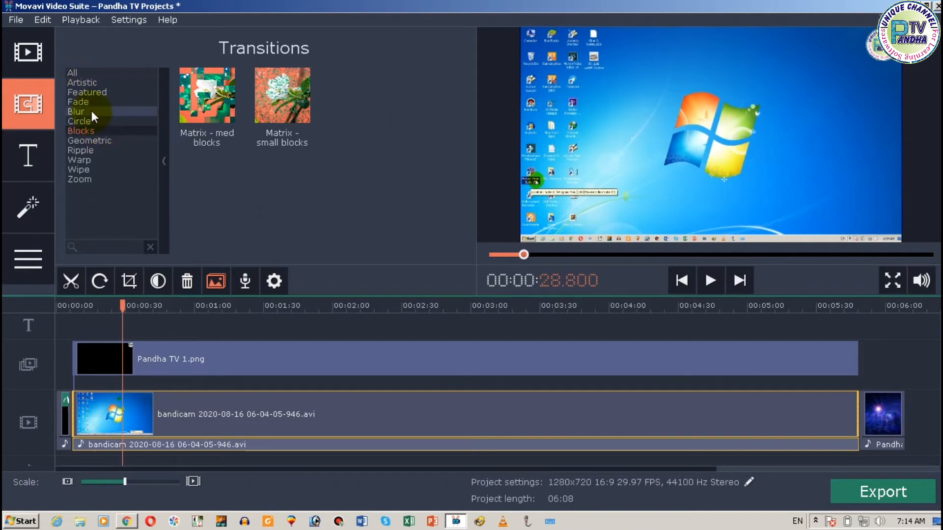
{"action": "left_click", "coordinate": [91, 111]}
{"action": "left_click", "coordinate": [93, 121]}
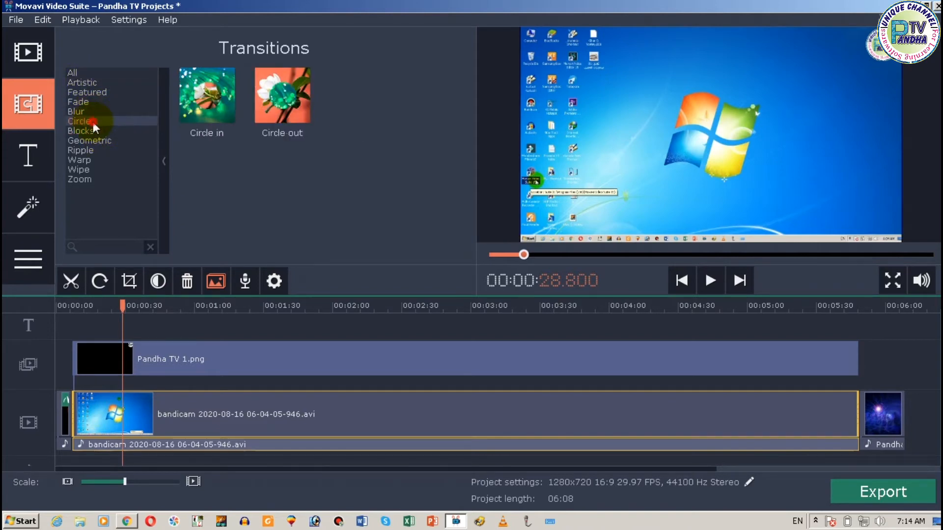
{"action": "left_click", "coordinate": [95, 161]}
{"action": "left_click", "coordinate": [292, 190]}
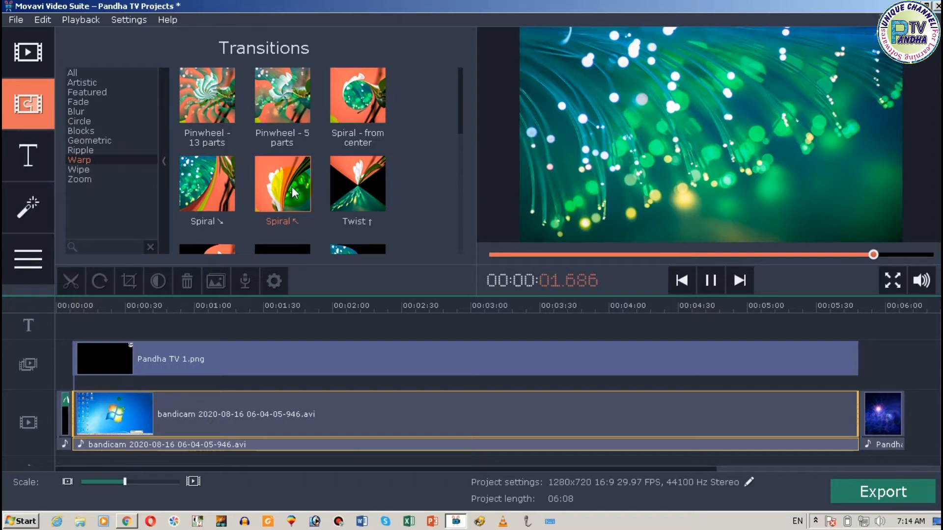
{"action": "left_click_drag", "start_coordinate": [293, 191], "coordinate": [67, 391]}
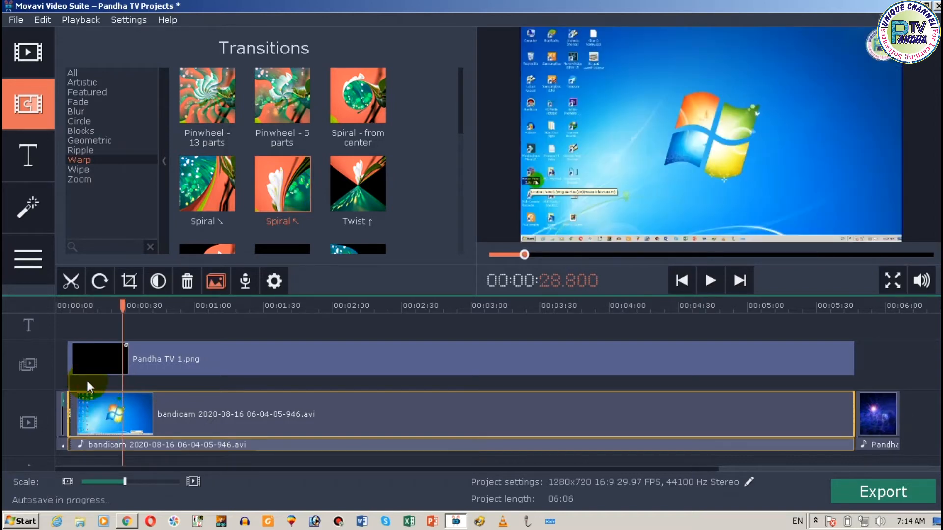
{"action": "left_click_drag", "start_coordinate": [369, 185], "coordinate": [823, 388]}
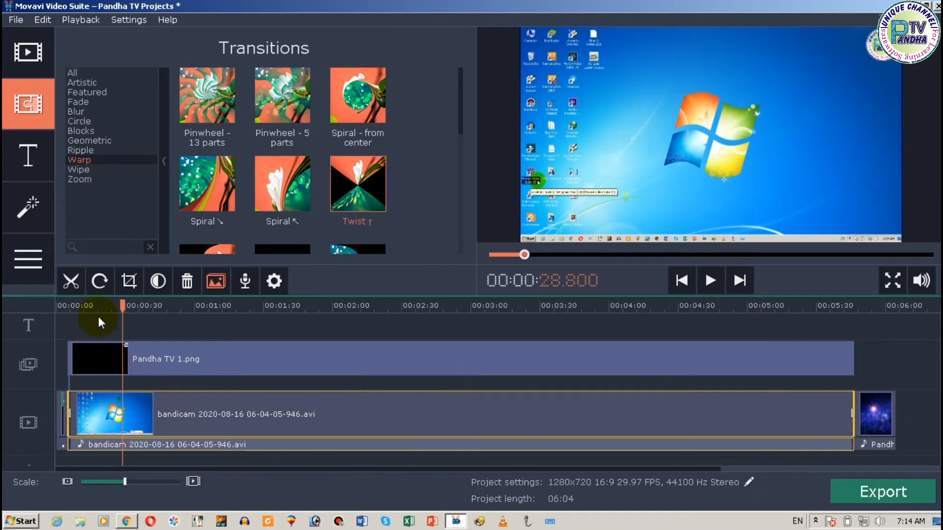
Play the project from the beginning to check the transition from the intro into the recording.
{"action": "left_click_drag", "start_coordinate": [94, 316], "coordinate": [25, 305]}
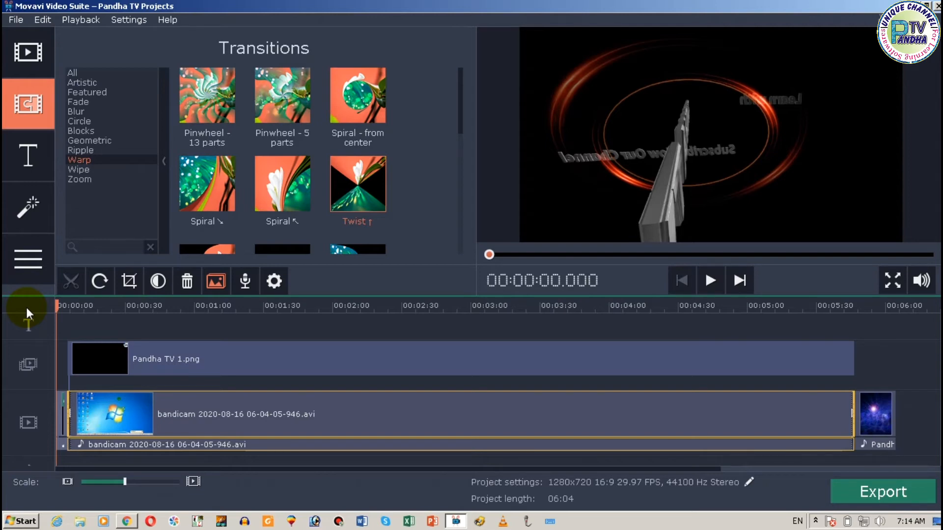
{"action": "key", "text": "space"}
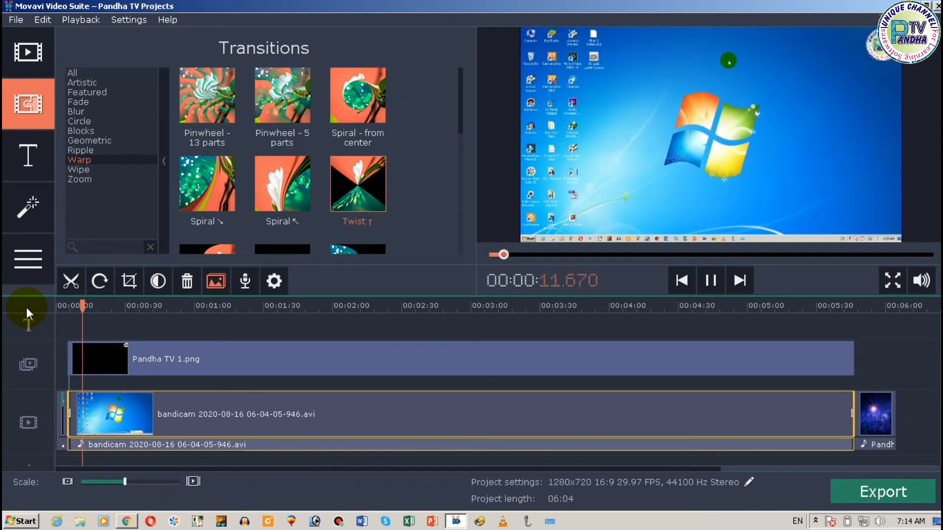
{"action": "key", "text": "space"}
Enlarge the timeline scale and play the recording from about 17 to 28 seconds to examine it for unwanted footage.
{"action": "left_click", "coordinate": [196, 484]}
{"action": "left_click", "coordinate": [197, 483]}
{"action": "left_click", "coordinate": [197, 483]}
{"action": "left_click", "coordinate": [197, 484]}
{"action": "left_click", "coordinate": [196, 484]}
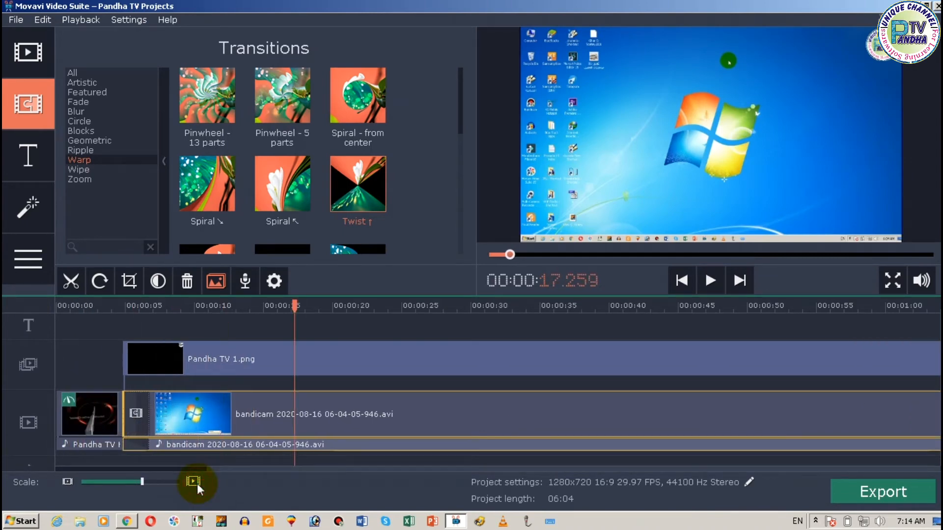
{"action": "left_click", "coordinate": [196, 483]}
{"action": "left_click", "coordinate": [196, 483]}
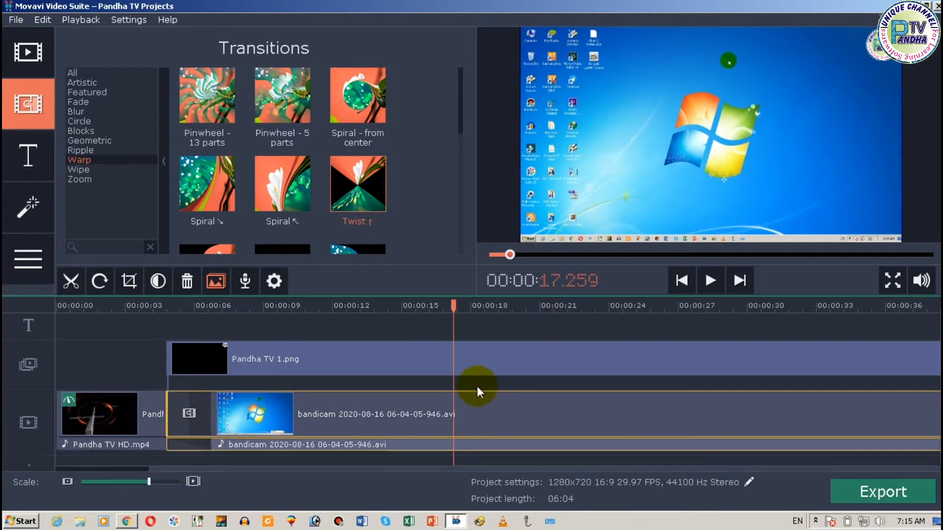
{"action": "key", "text": "space"}
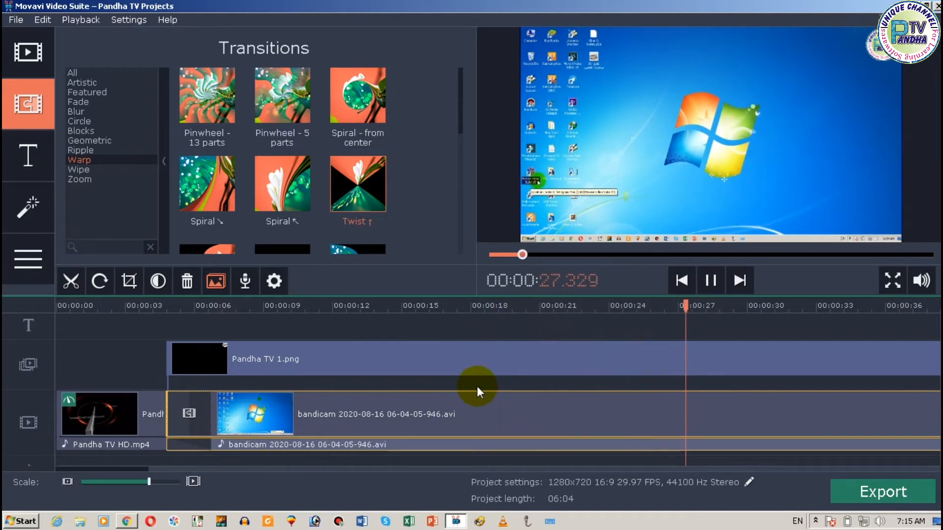
{"action": "key", "text": "space"}
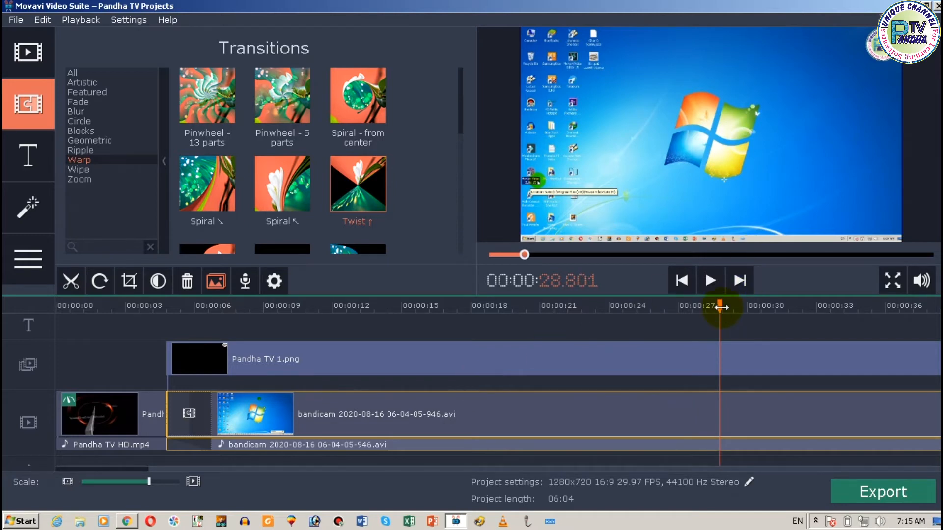
Replay the passage around 26 seconds and split the bandicam clip at 00:00:26.970.
{"action": "left_click_drag", "start_coordinate": [665, 312], "coordinate": [659, 316]}
{"action": "key", "text": "space"}
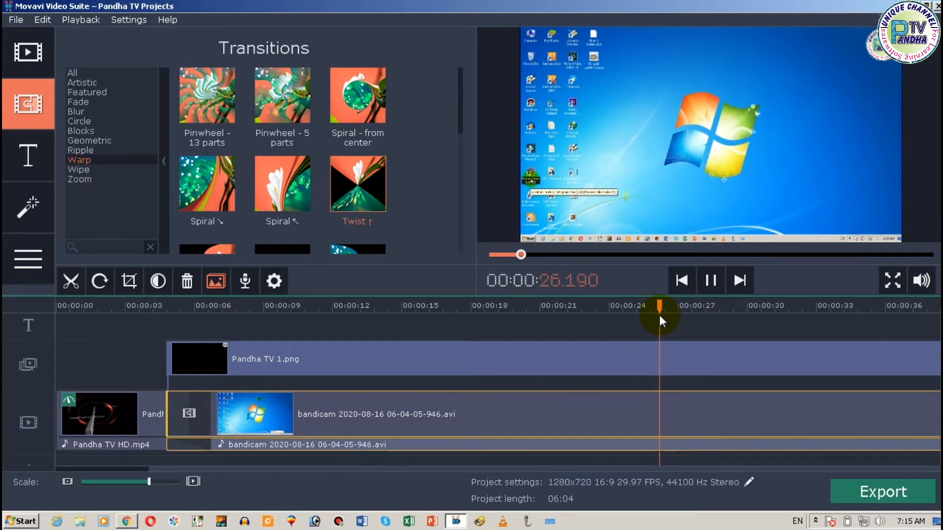
{"action": "key", "text": "space"}
{"action": "left_click_drag", "start_coordinate": [709, 305], "coordinate": [663, 306]}
{"action": "key", "text": "space"}
{"action": "key", "text": "space"}
{"action": "left_click", "coordinate": [678, 405]}
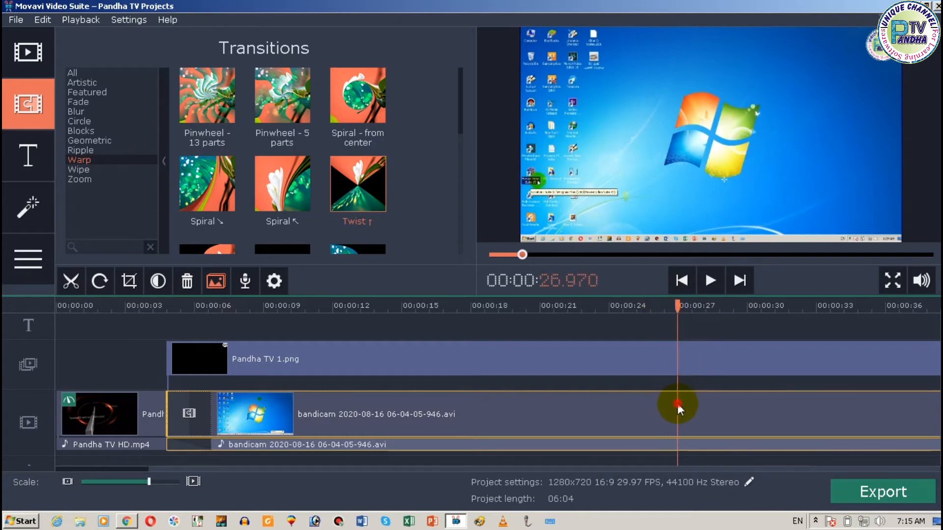
{"action": "left_click", "coordinate": [74, 278]}
Play a little past the first cut and split the bandicam clip again at 00:00:27.611.
{"action": "key", "text": "space"}
{"action": "key", "text": "space"}
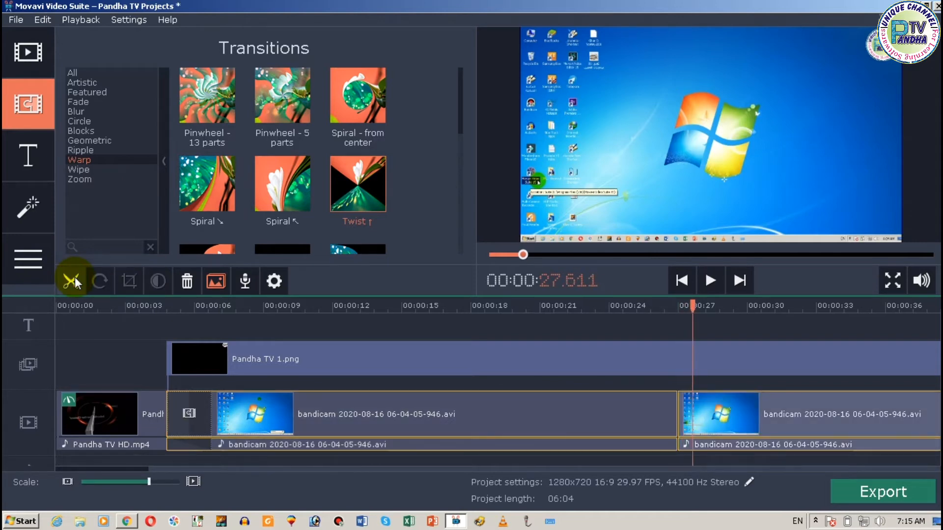
{"action": "left_click", "coordinate": [75, 279]}
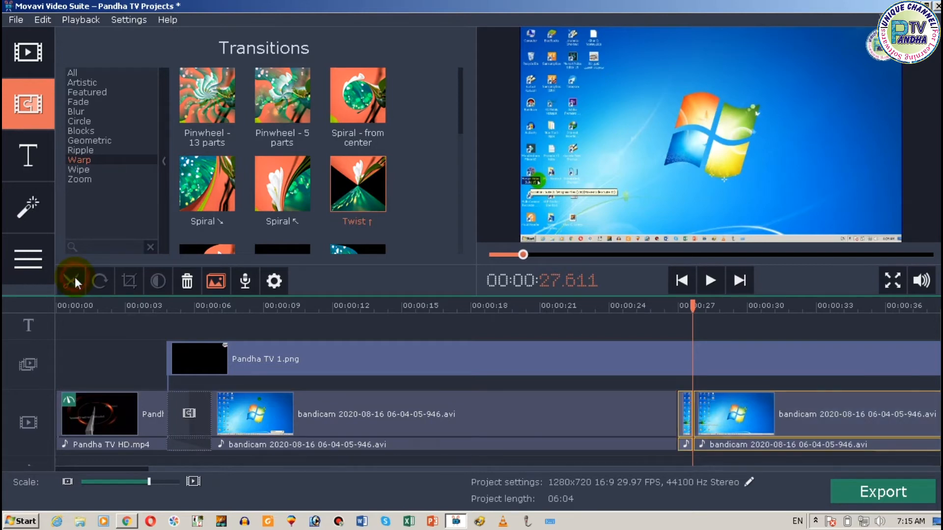
Delete the short bandicam segment between the two splits and play across the cut from 00:00:25.950.
{"action": "left_click", "coordinate": [685, 406]}
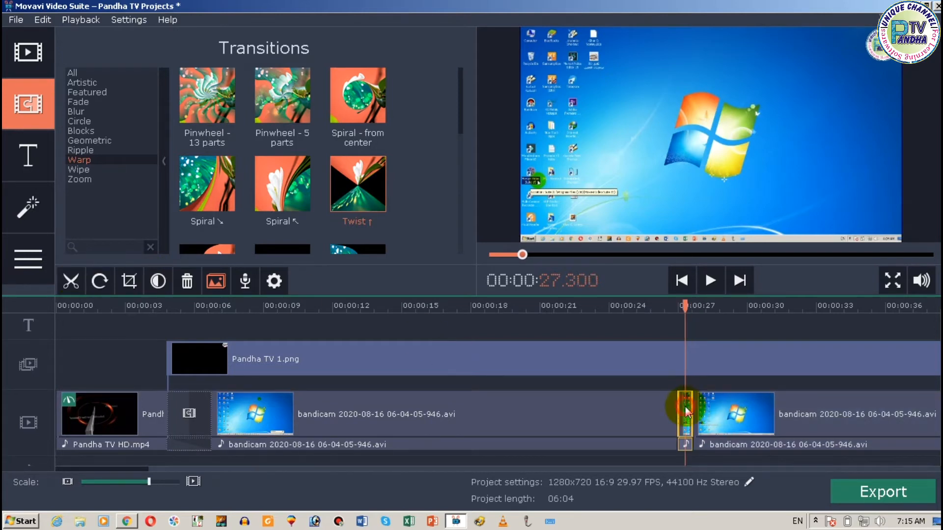
{"action": "key", "text": "space"}
{"action": "key", "text": "space"}
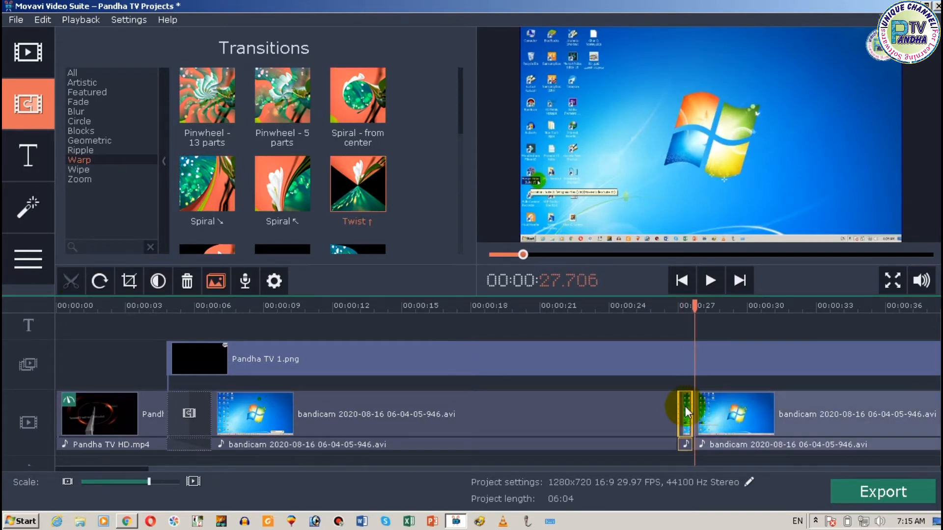
{"action": "left_click", "coordinate": [686, 406]}
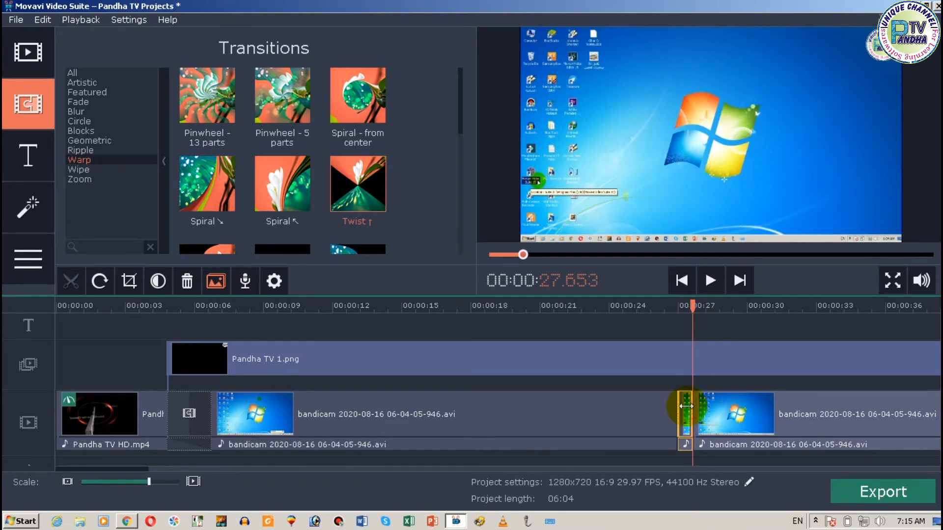
{"action": "key", "text": "Delete"}
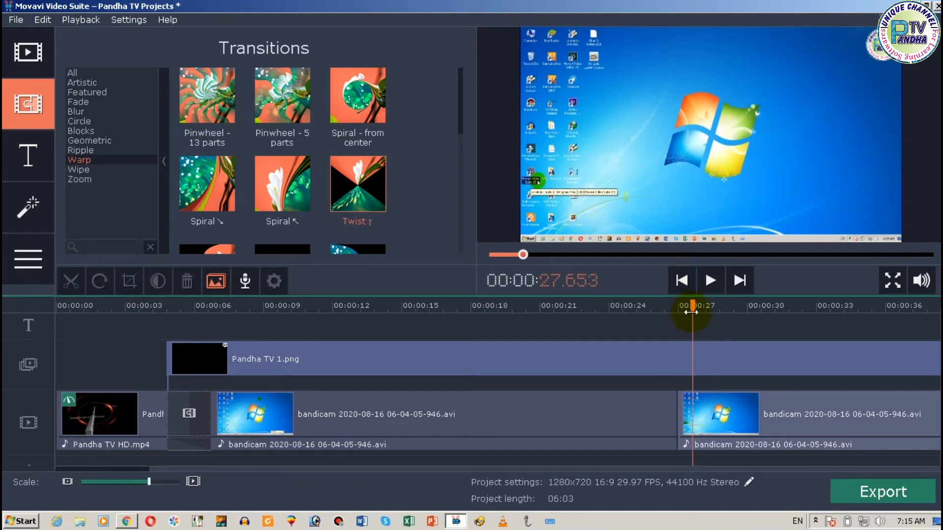
{"action": "left_click", "coordinate": [653, 308]}
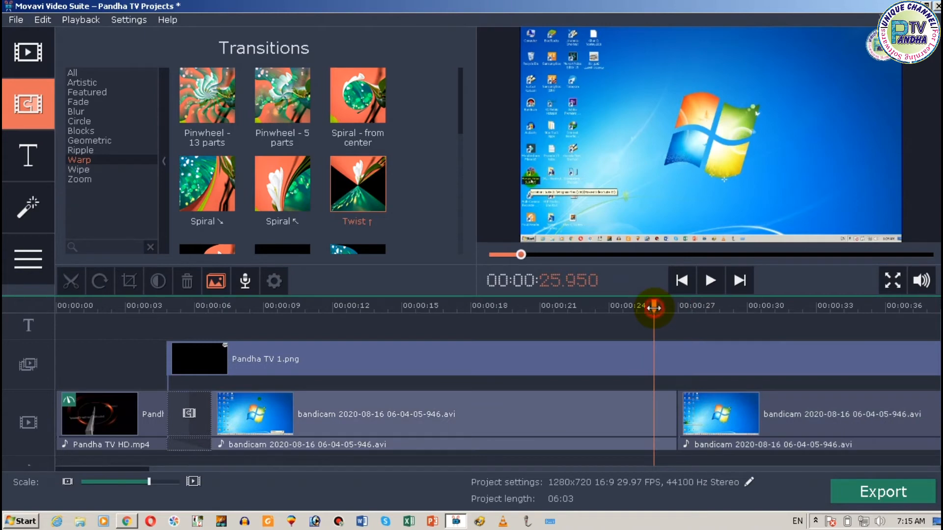
{"action": "key", "text": "space"}
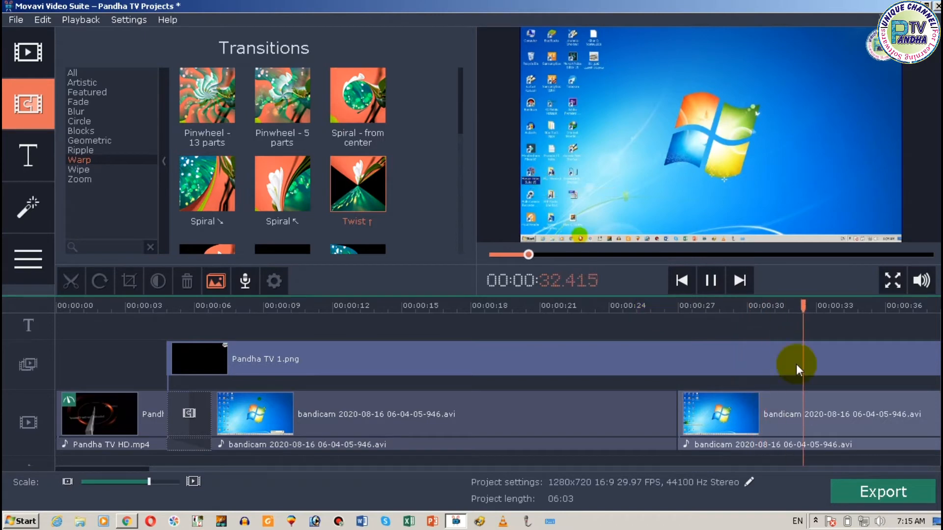
Select the remaining bandicam recording, replay the passage from about 2:14 to 2:20, and split the clip at 00:02:17.640.
{"action": "left_click", "coordinate": [823, 404]}
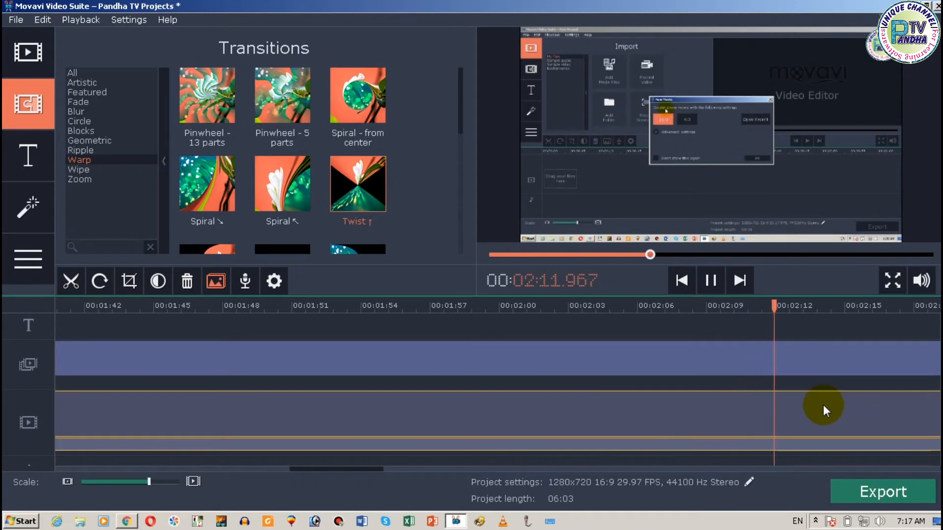
{"action": "left_click_drag", "start_coordinate": [585, 308], "coordinate": [461, 317]}
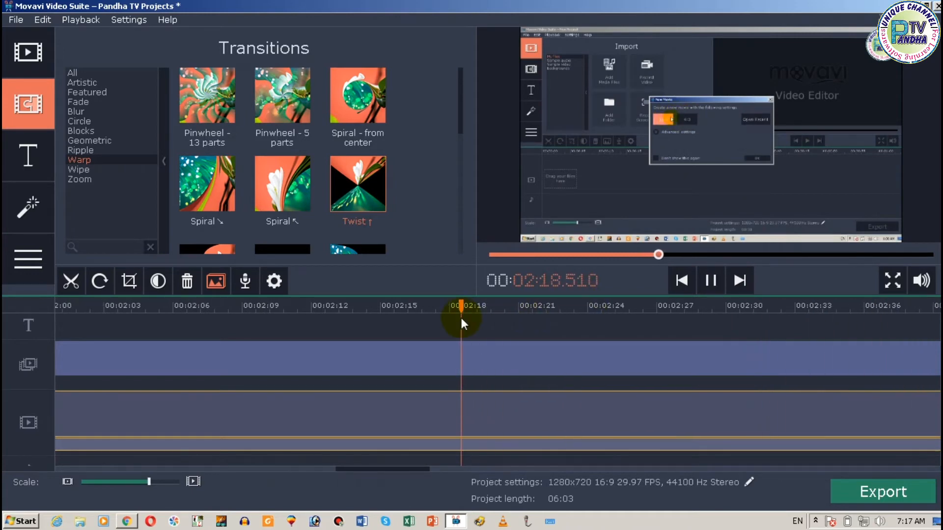
{"action": "key", "text": "space"}
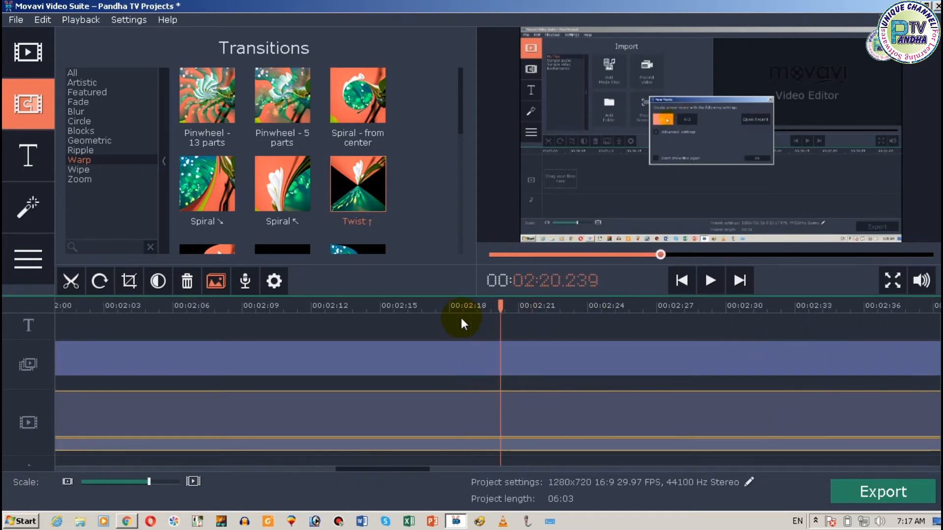
{"action": "left_click", "coordinate": [500, 305]}
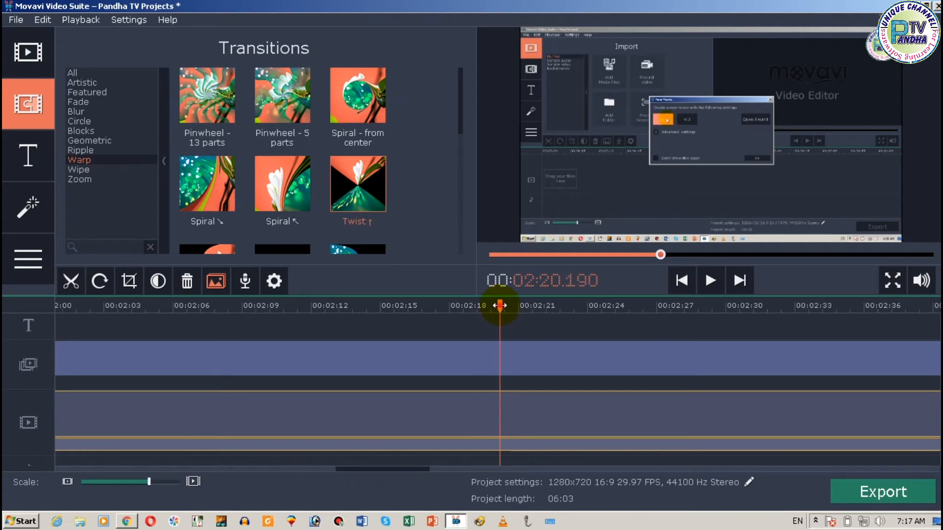
{"action": "left_click_drag", "start_coordinate": [500, 306], "coordinate": [367, 324]}
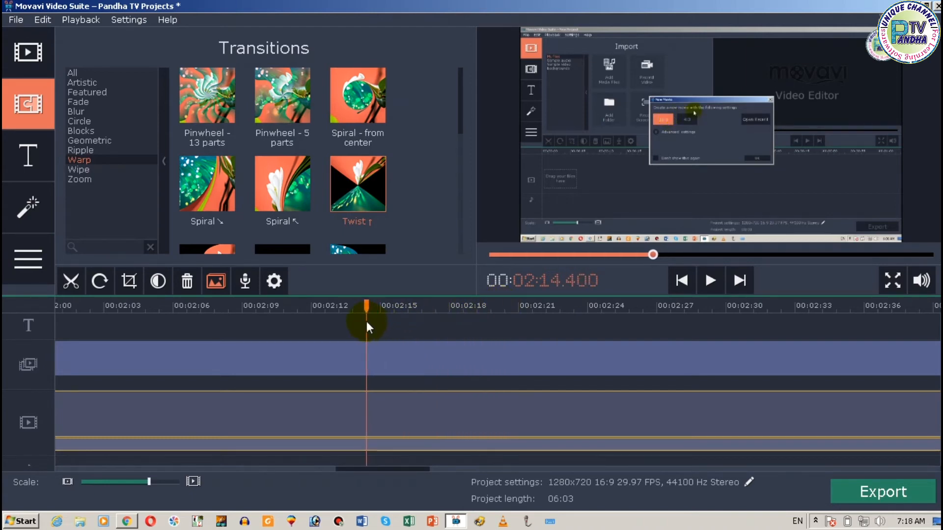
{"action": "key", "text": "space"}
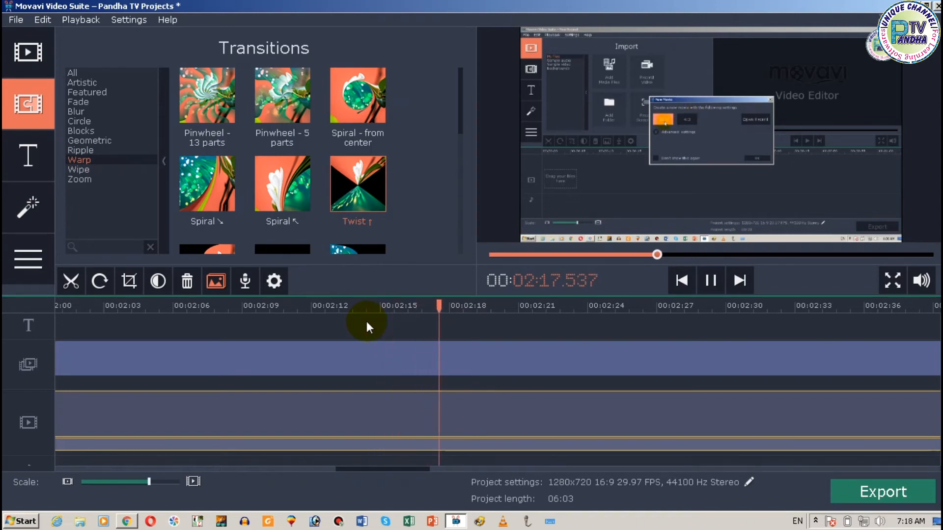
{"action": "left_click", "coordinate": [491, 309]}
{"action": "left_click_drag", "start_coordinate": [491, 310], "coordinate": [402, 306]}
{"action": "key", "text": "space"}
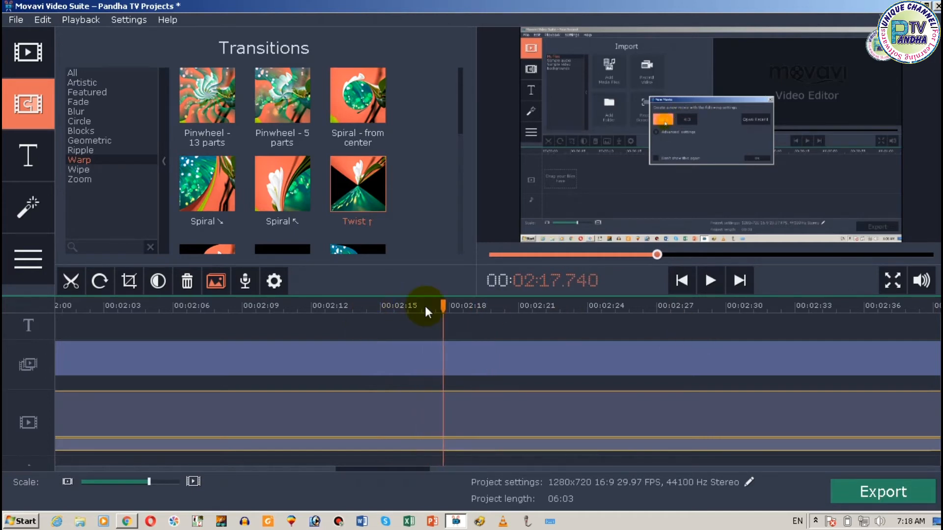
{"action": "left_click_drag", "start_coordinate": [443, 307], "coordinate": [440, 307]}
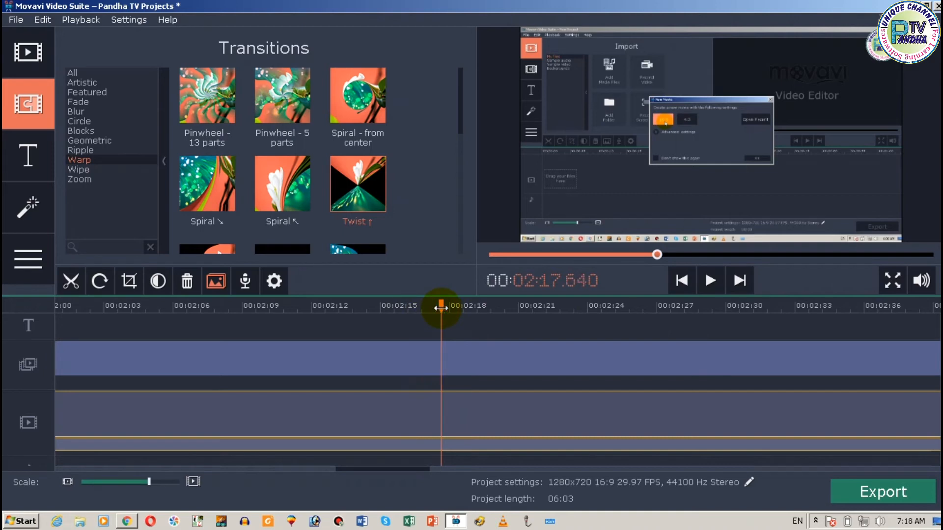
{"action": "left_click", "coordinate": [75, 279]}
Play past the new cut, split the bandicam clip again at 00:02:19.774, and play briefly beyond it.
{"action": "key", "text": "space"}
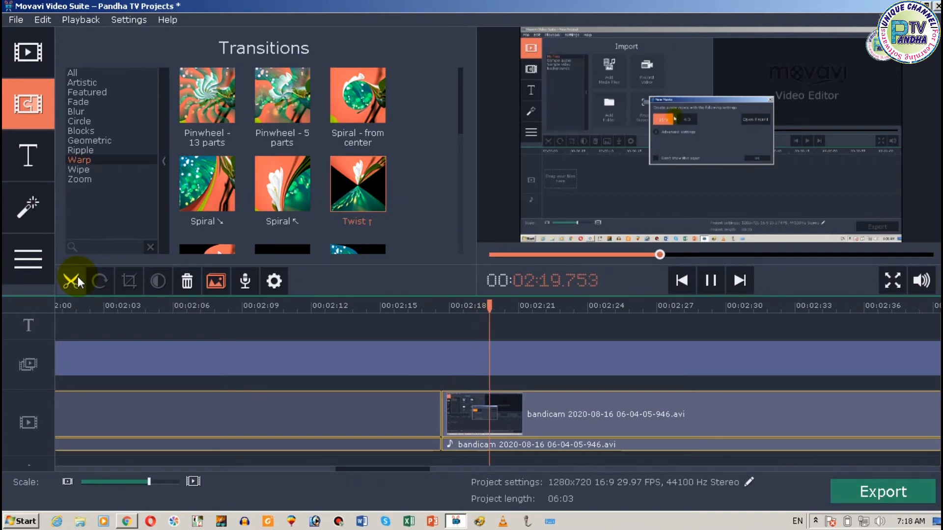
{"action": "left_click", "coordinate": [78, 278]}
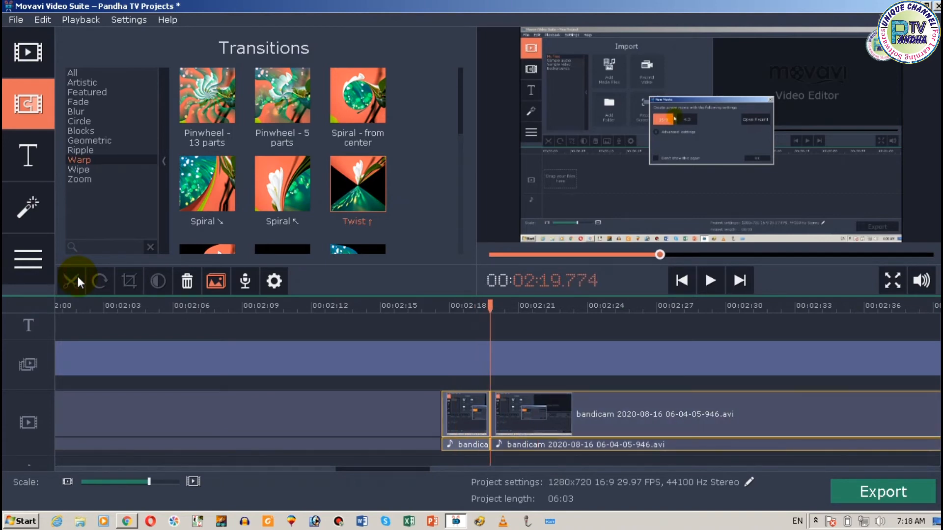
{"action": "key", "text": "space"}
{"action": "key", "text": "space"}
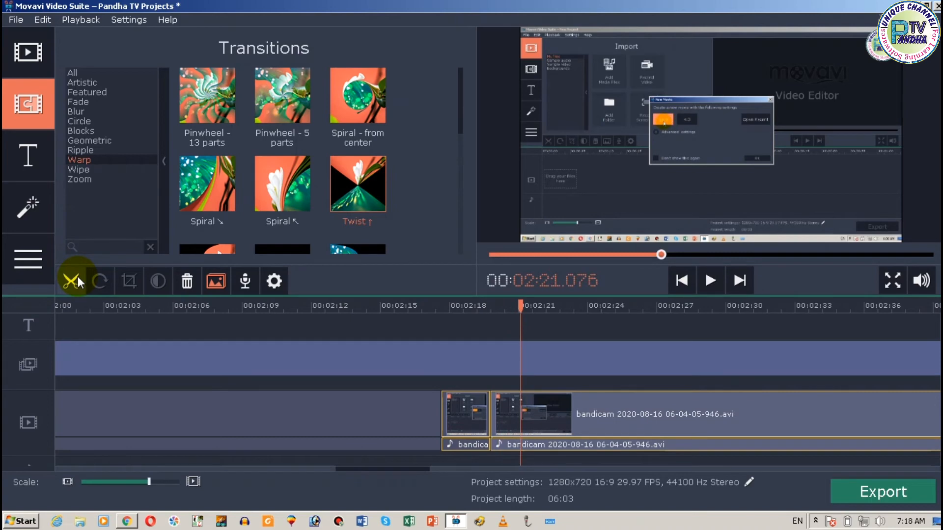
Delete the short bandicam segment between the two splits and play the project on from just before the cut.
{"action": "key", "text": "Delete"}
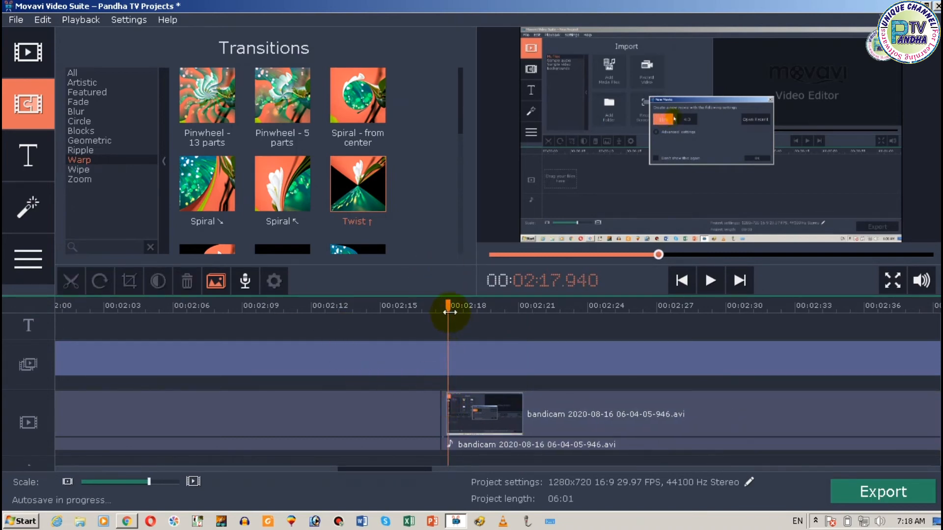
{"action": "left_click_drag", "start_coordinate": [448, 307], "coordinate": [421, 308]}
{"action": "key", "text": "space"}
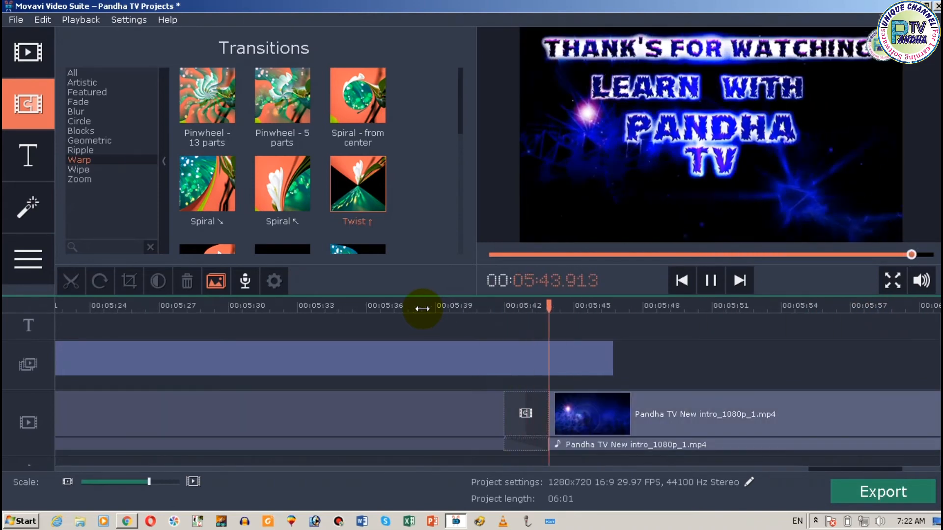
Shorten the PNG logo overlay to end where the transition into the closing clip begins, and play the ending to check it.
{"action": "left_click", "coordinate": [609, 350]}
{"action": "left_click_drag", "start_coordinate": [609, 350], "coordinate": [500, 350]}
{"action": "left_click", "coordinate": [407, 318]}
{"action": "key", "text": "space"}
{"action": "key", "text": "space"}
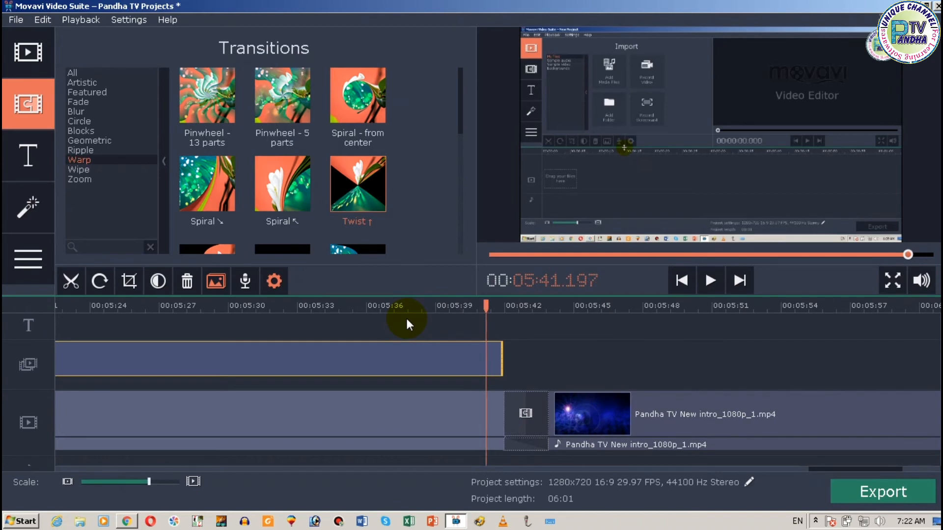
{"action": "key", "text": "space"}
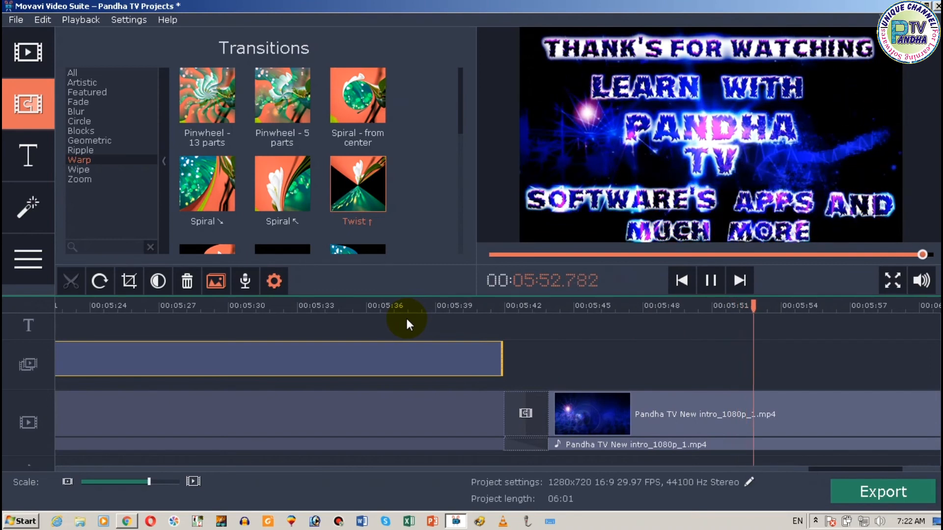
{"action": "key", "text": "space"}
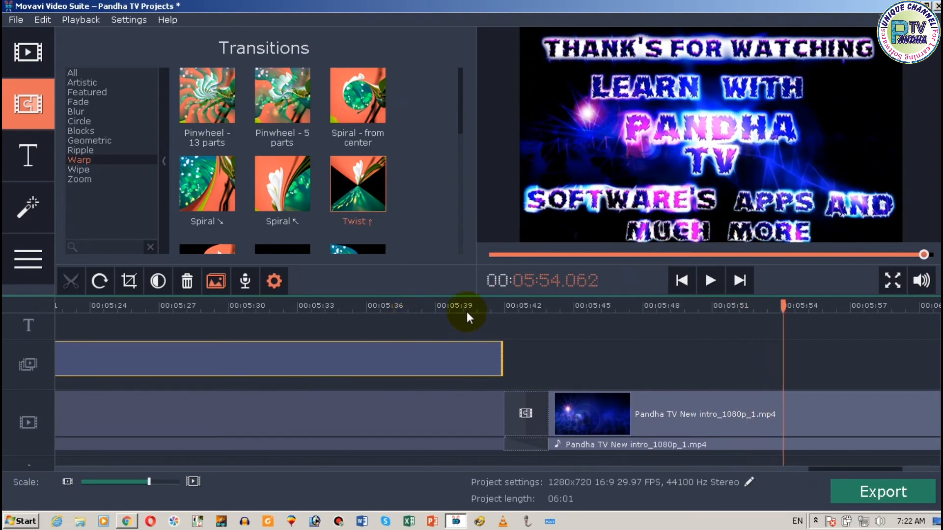
Export the project as an MP4 video with the file name Movavi Video Edditor Episode 1.
{"action": "left_click", "coordinate": [901, 503]}
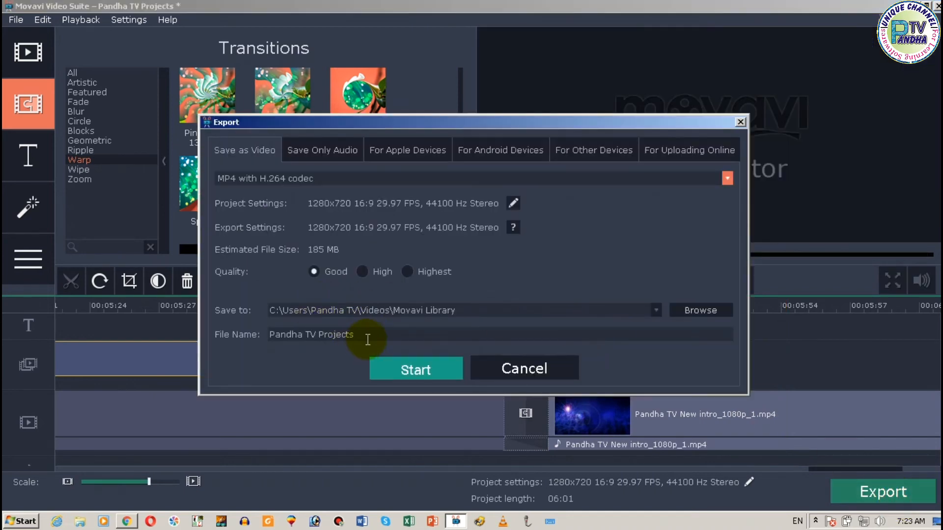
{"action": "left_click", "coordinate": [367, 339]}
{"action": "key", "text": "ctrl+a"}
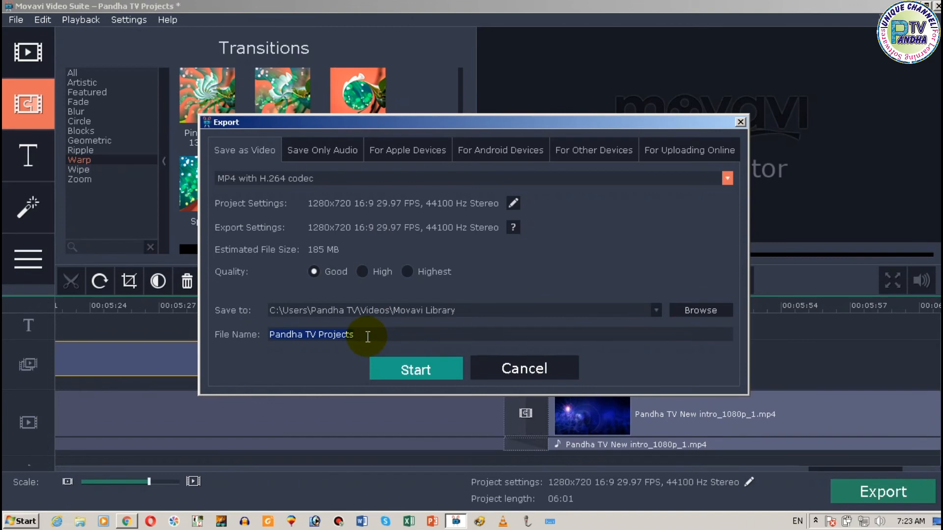
{"action": "type", "text": "Movavi Video Edditor Episode 1"}
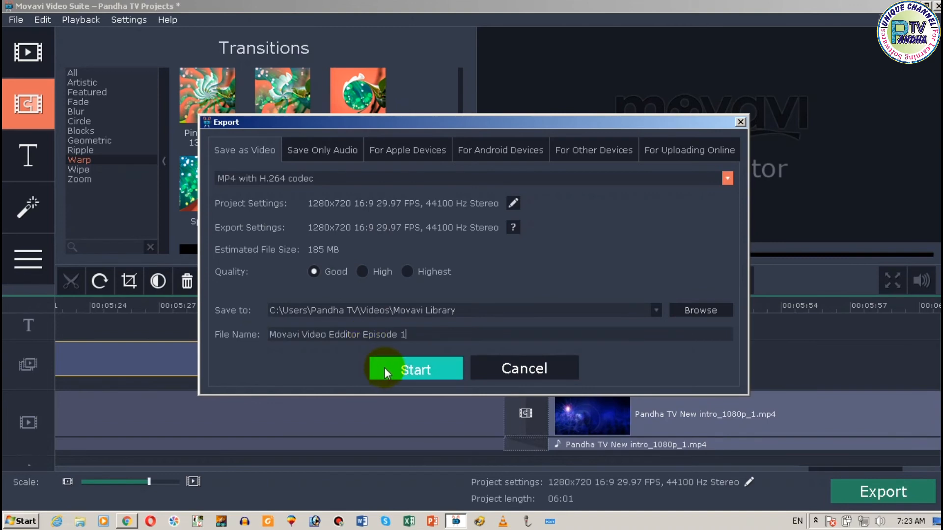
{"action": "left_click", "coordinate": [385, 370]}
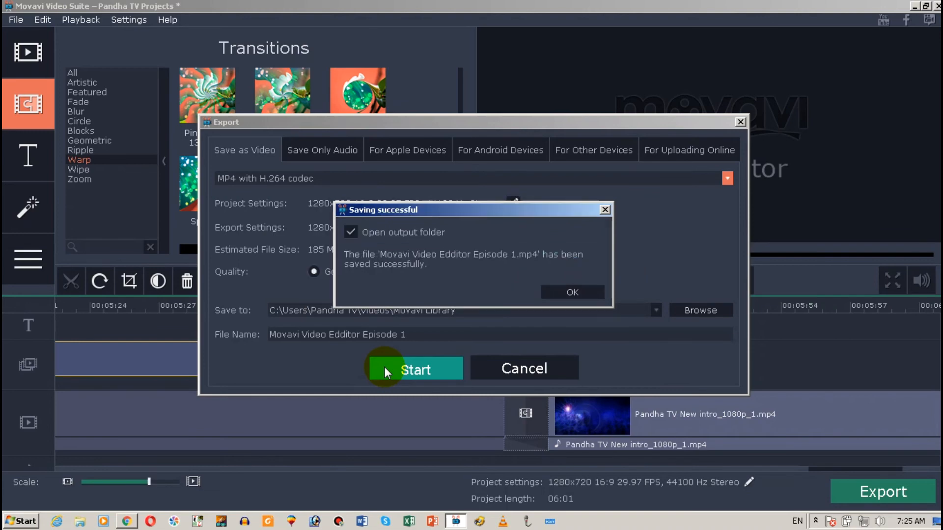
Close the export notice with its output folder opening and play Movavi Video Edditor Episode 1 in VLC media player.
{"action": "left_click", "coordinate": [574, 294]}
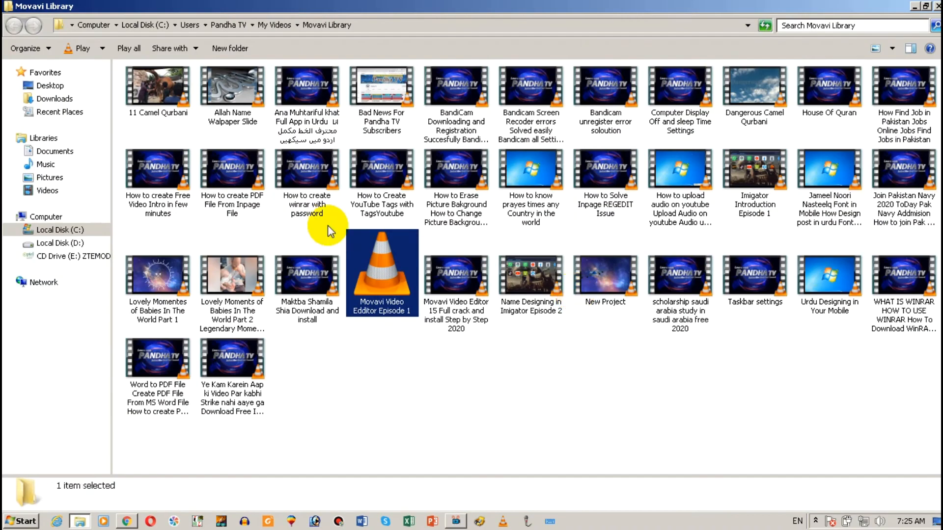
{"action": "double_click", "coordinate": [355, 271]}
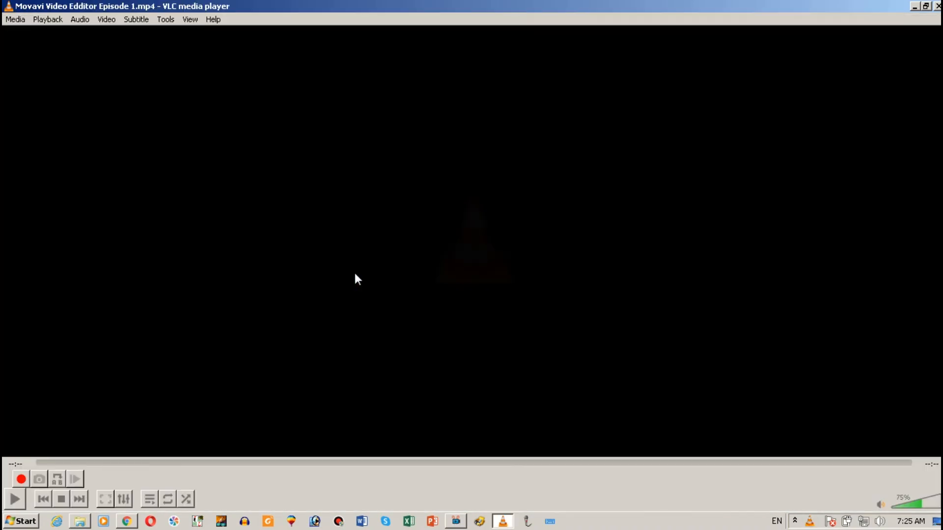